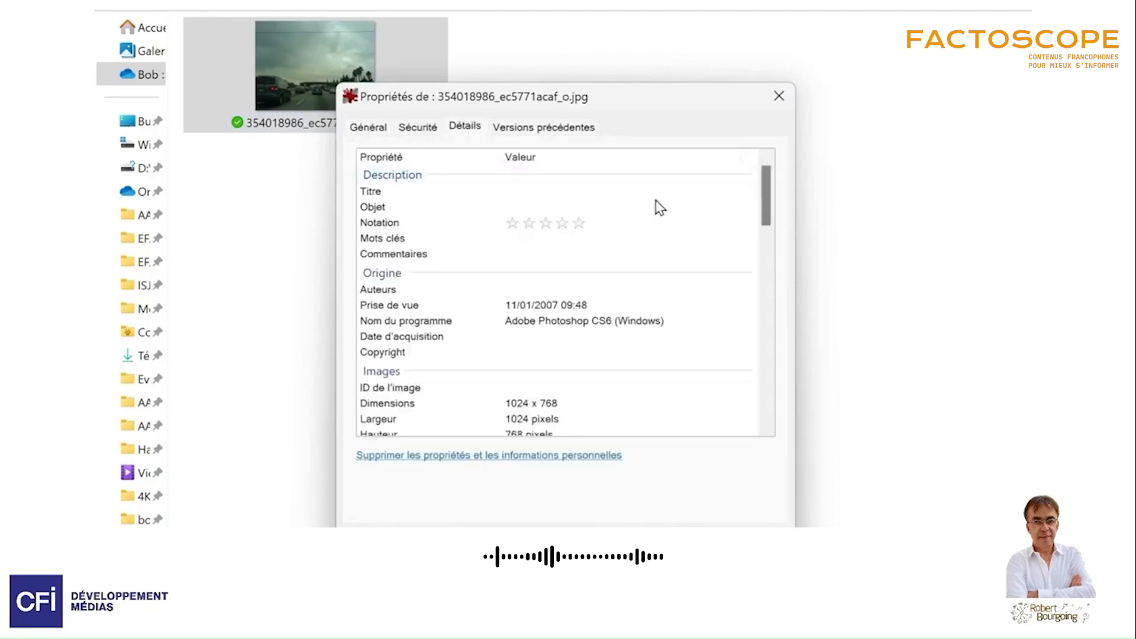
Examine the JPG file's detailed properties for the date taken, editing software, camera make and GPS latitude and longitude.
drag(763, 198, 763, 212)
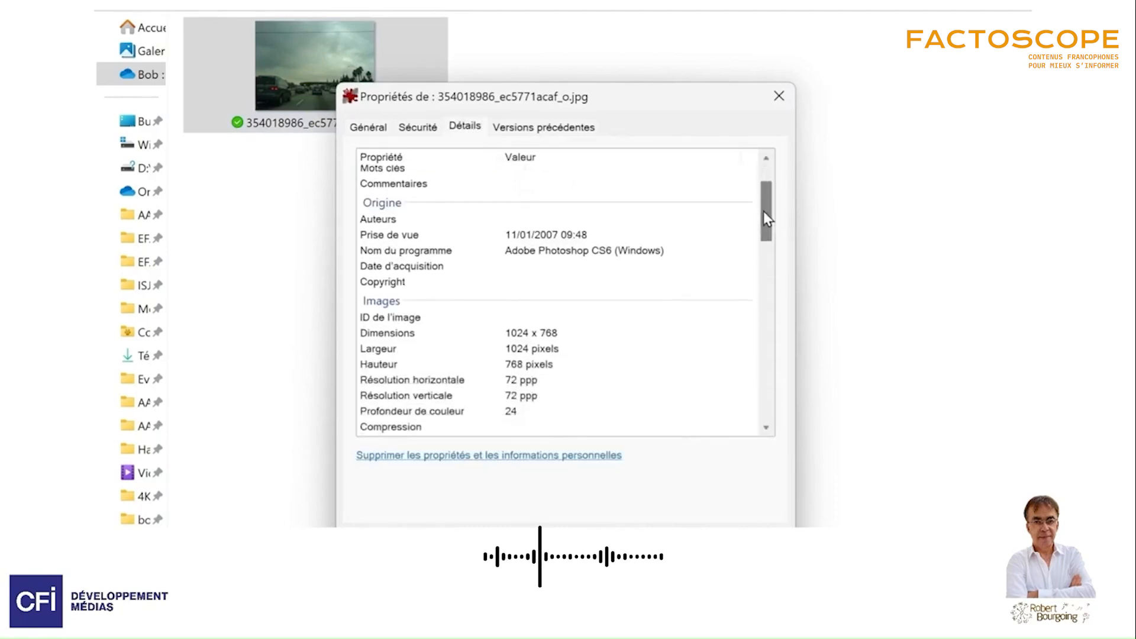
click(558, 238)
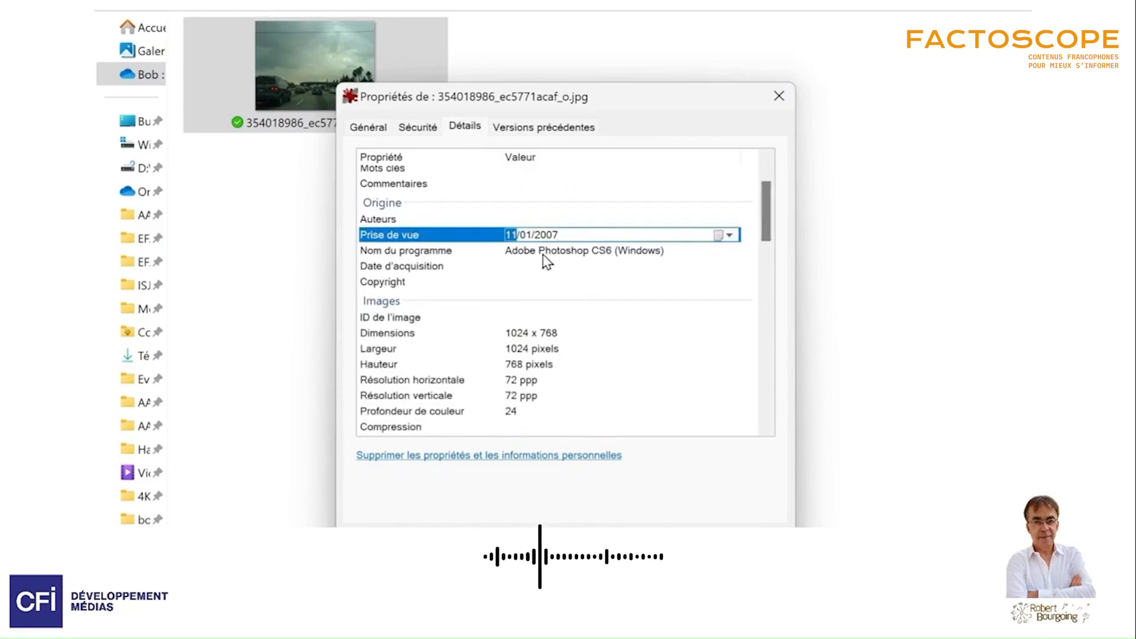
click(543, 256)
drag(769, 209, 728, 266)
click(580, 242)
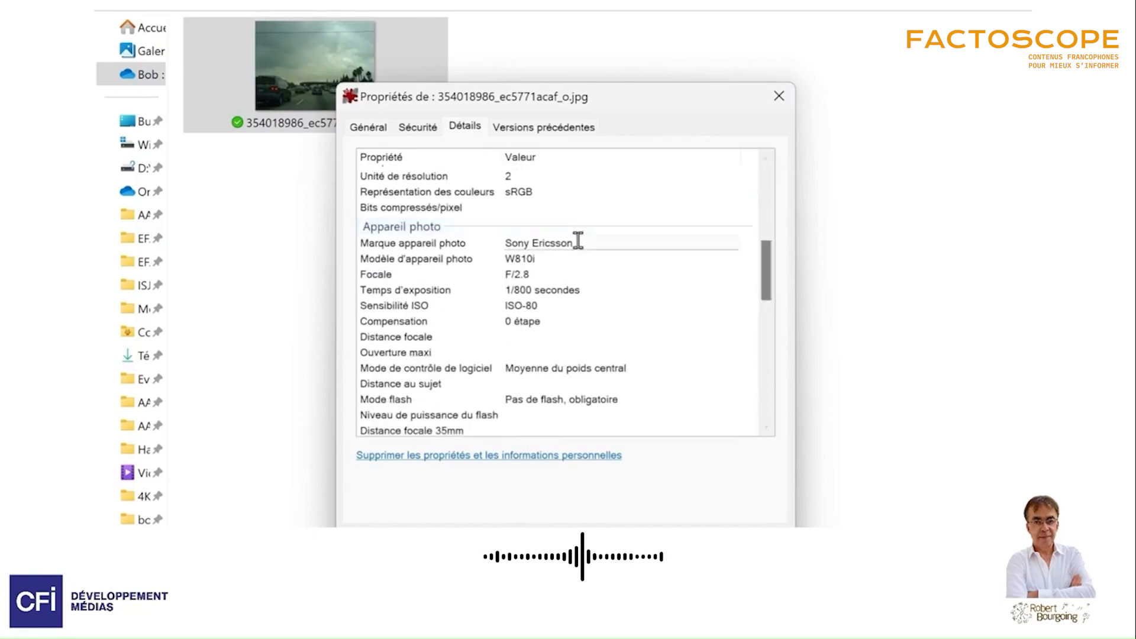
drag(765, 264, 785, 357)
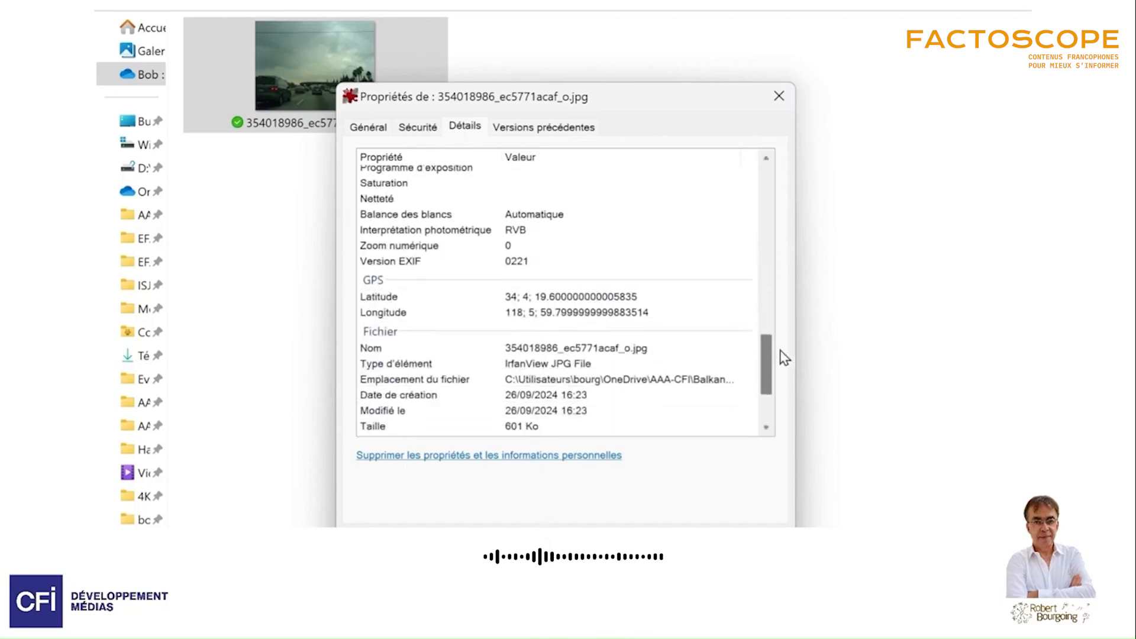
click(569, 295)
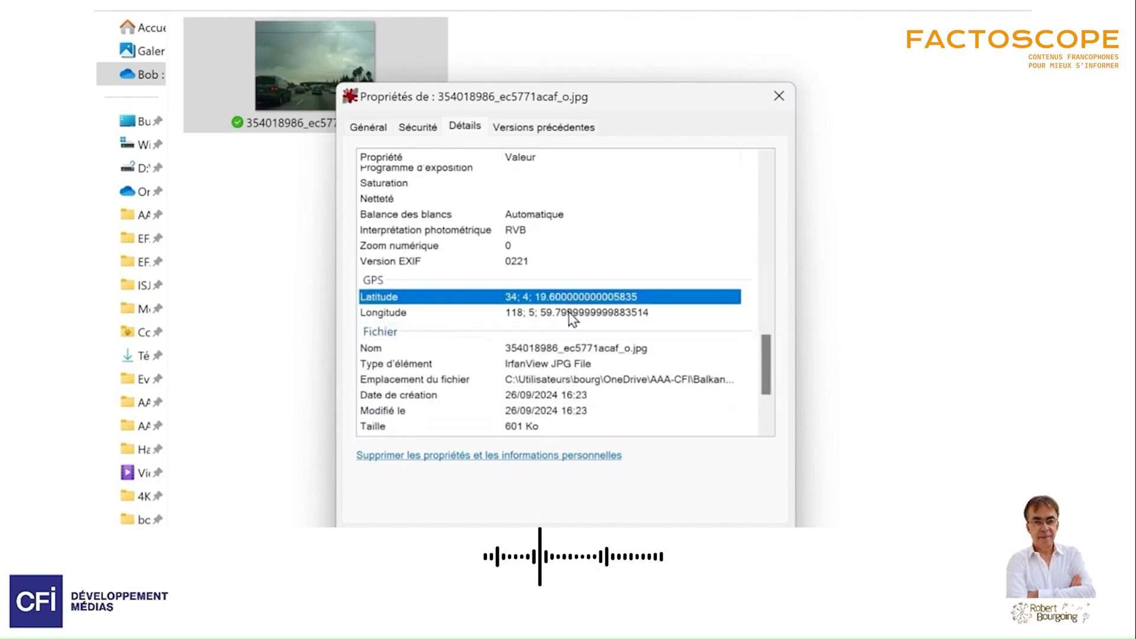
click(571, 313)
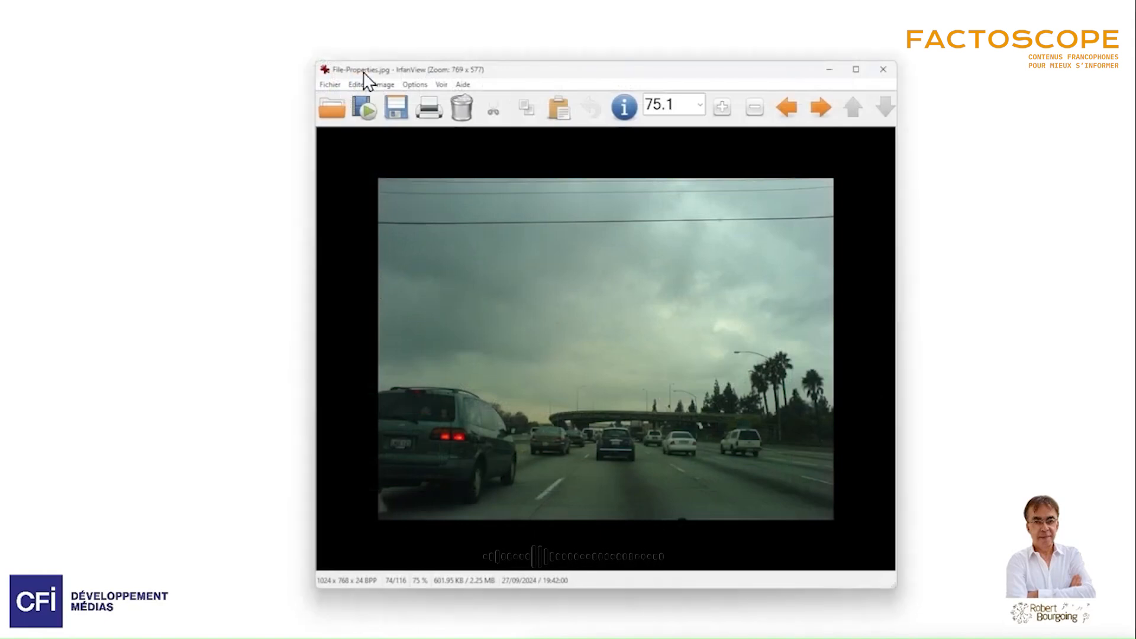
In IrfanView, open the EXIF information of File-Properties.jpg and show the photo's location in Google Maps.
click(381, 85)
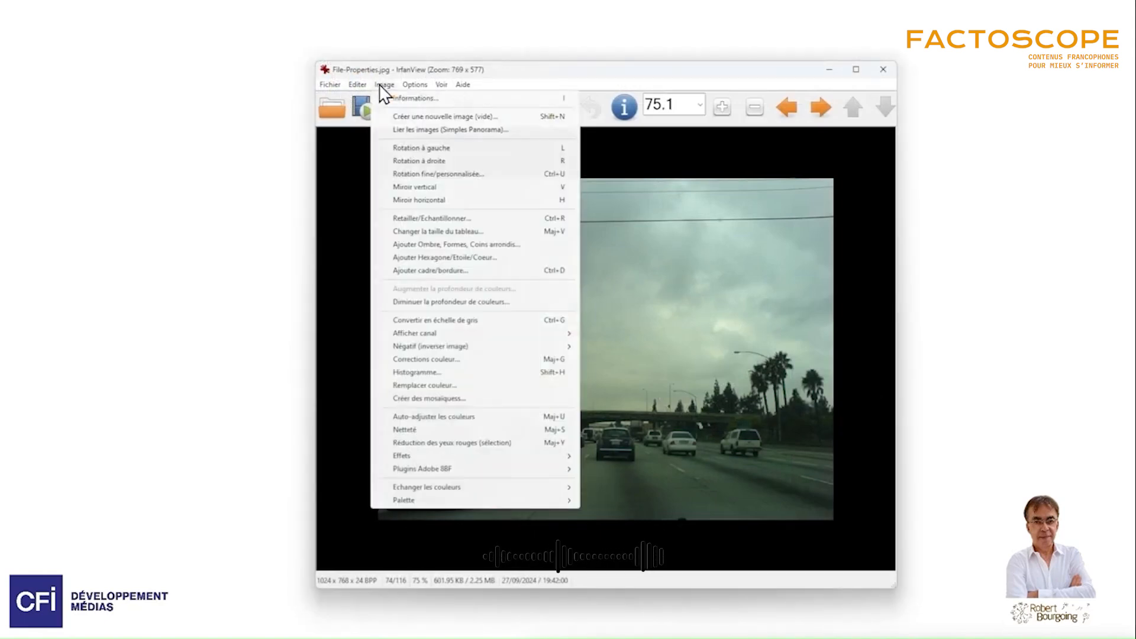
click(413, 99)
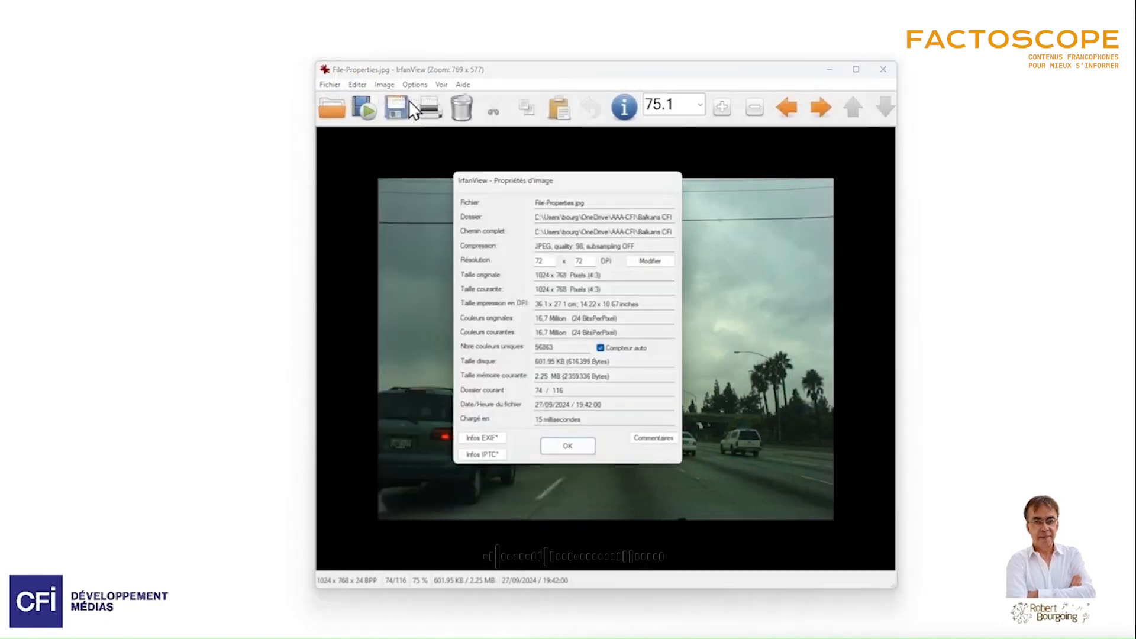
click(482, 438)
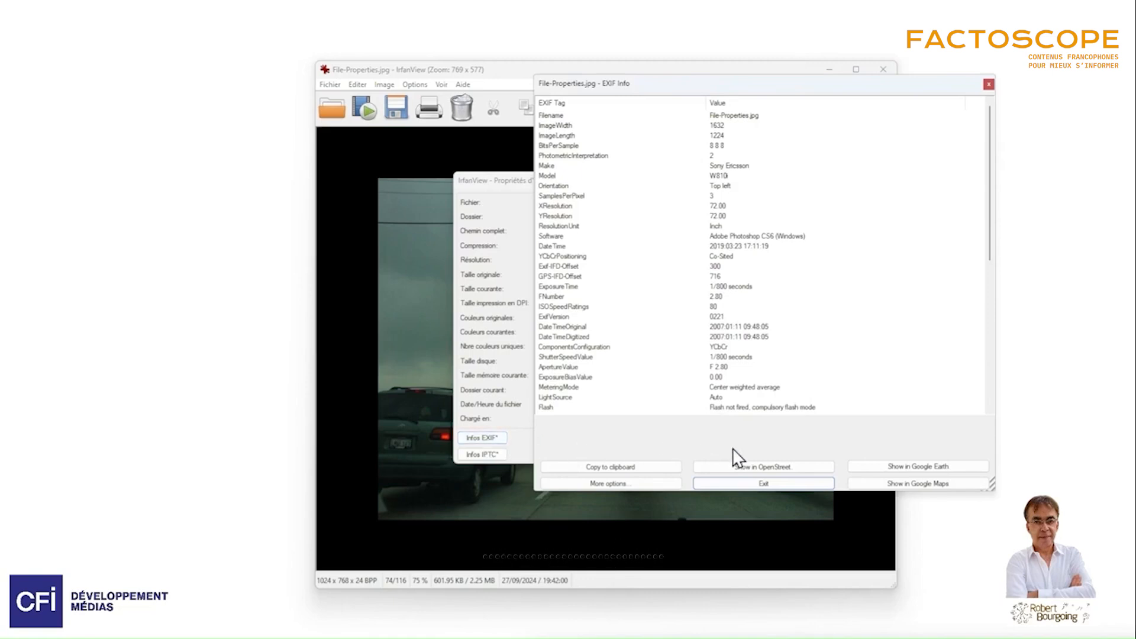
click(906, 484)
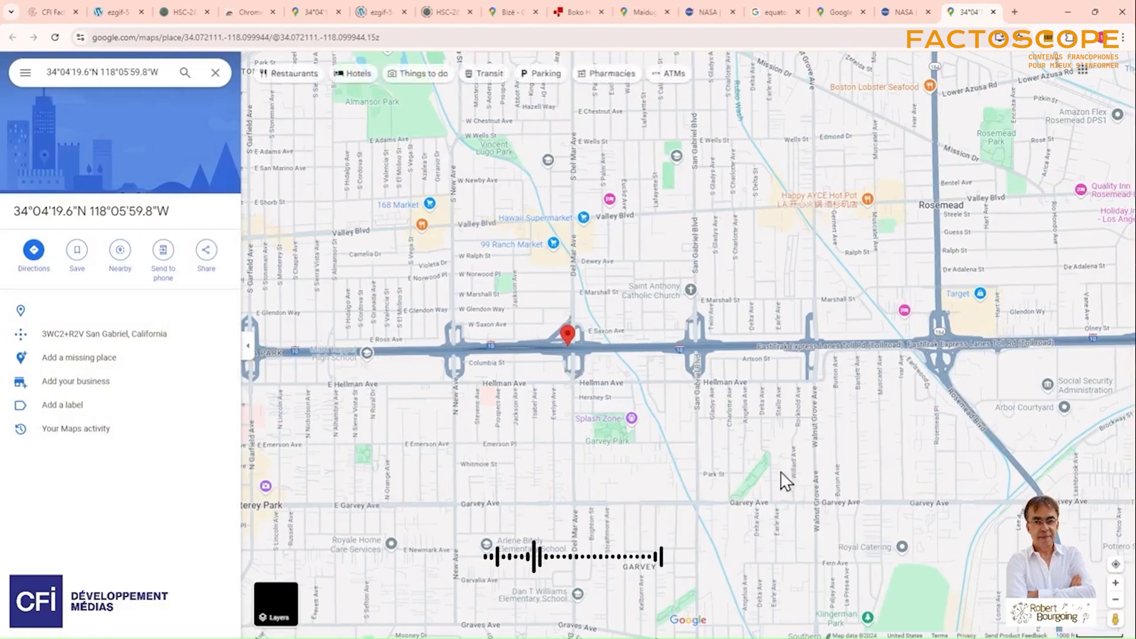
scroll(577, 361, up, 3)
scroll(592, 348, up, 3)
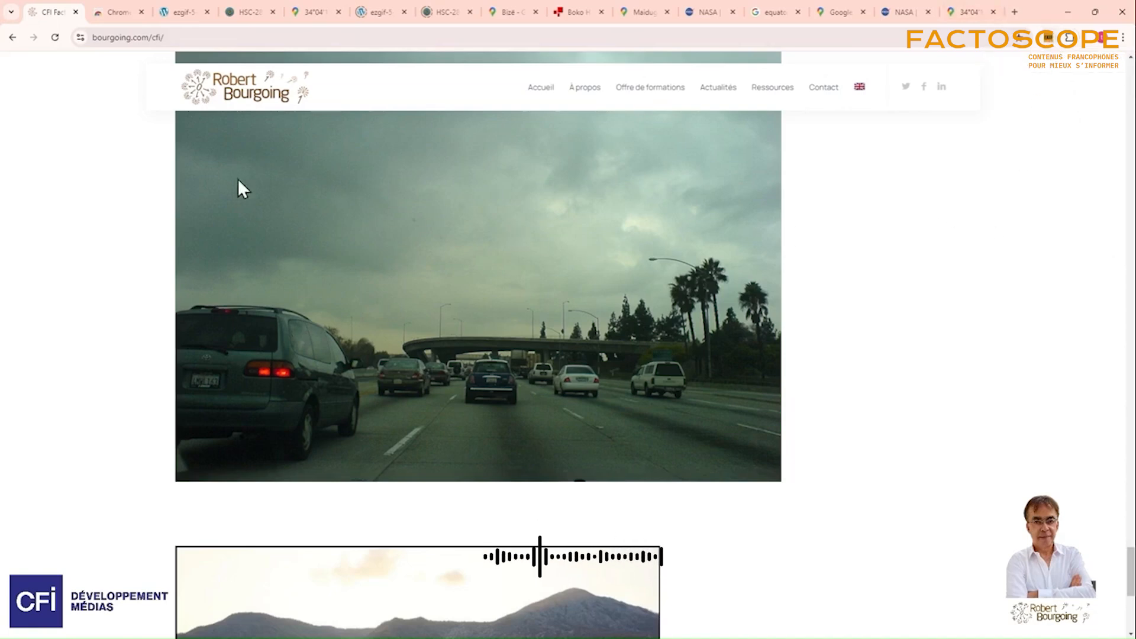
Search the Chrome Web Store for "exif" and open the EXIF Viewer Classic extension.
click(109, 12)
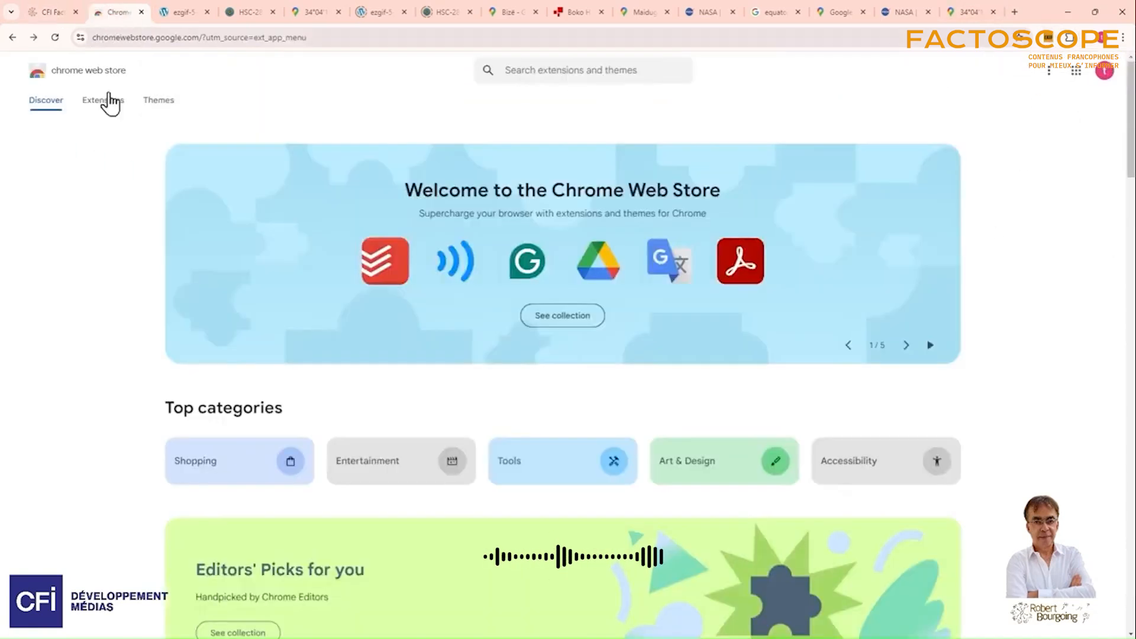
click(544, 75)
text(exif)
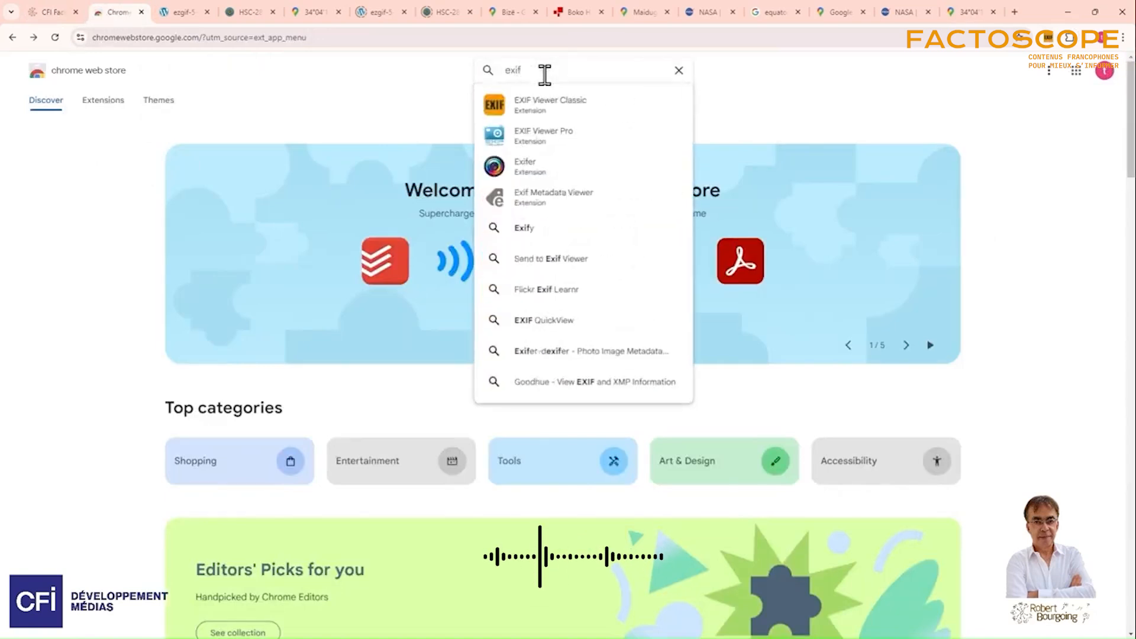
click(535, 109)
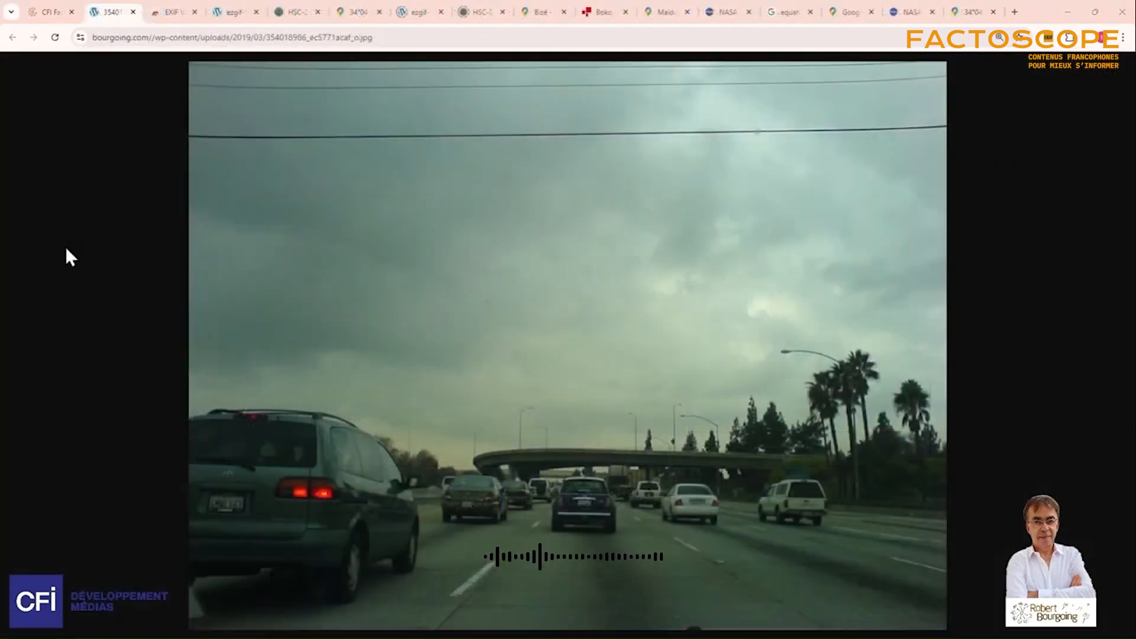
Open the highway photo's GPS location in Google Maps from its EXIF overlay and examine the area around the pin.
mouse_move(217, 207)
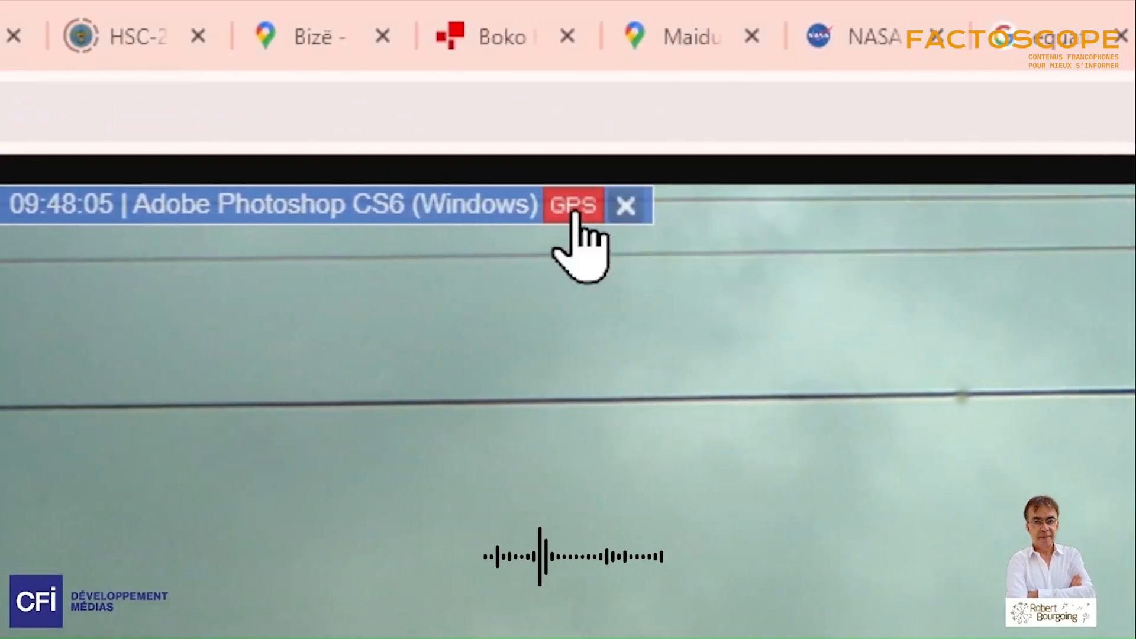
click(573, 213)
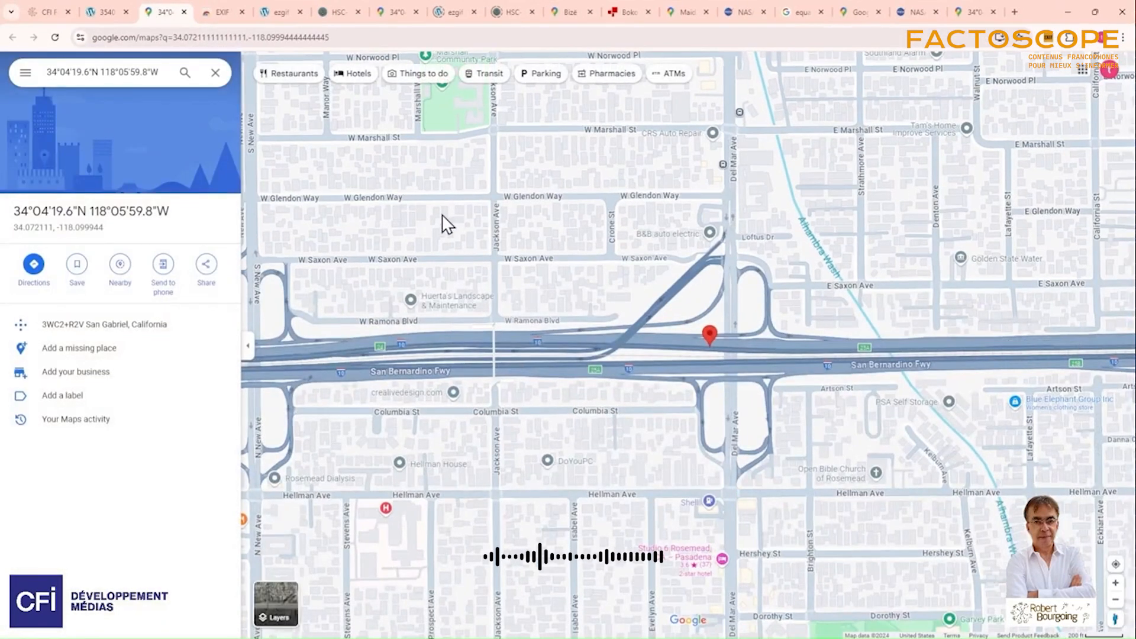
scroll(565, 346, up, 2)
scroll(565, 345, up, 1)
drag(810, 353, 596, 324)
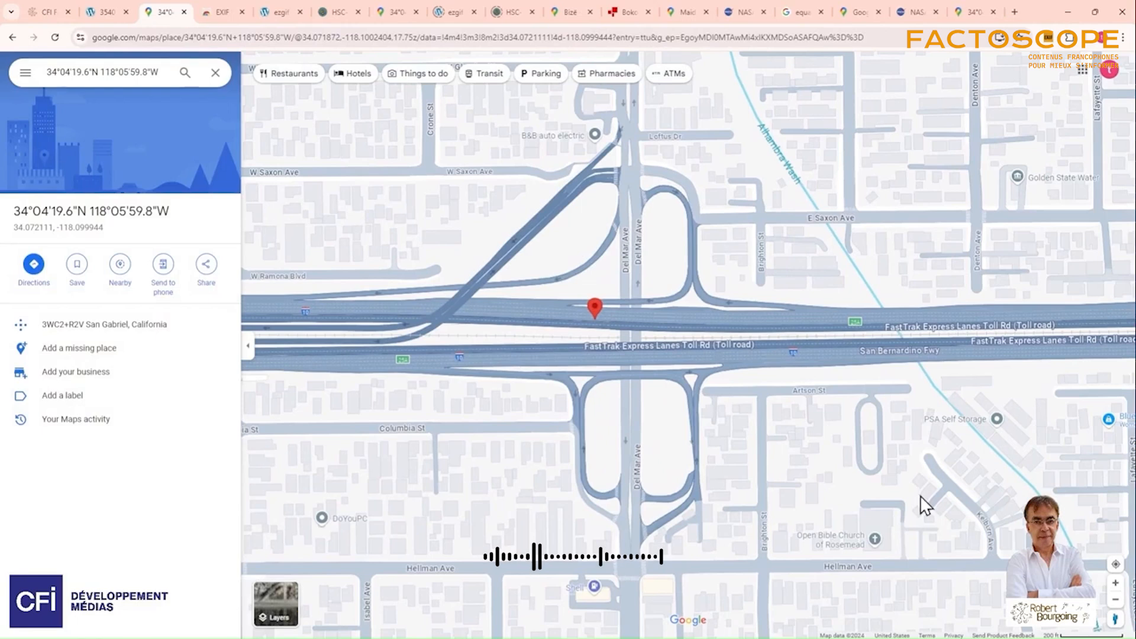
Enter Street View on the San Bernardino Fwy at the pin and face the overpass and palm trees to match the photo.
click(1114, 622)
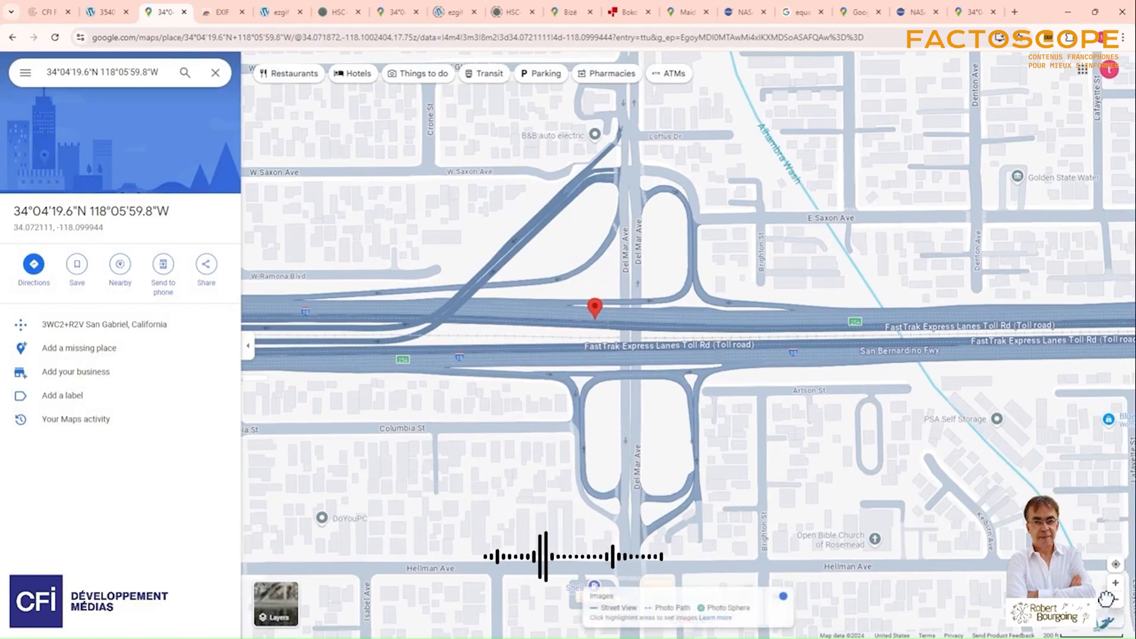
click(599, 297)
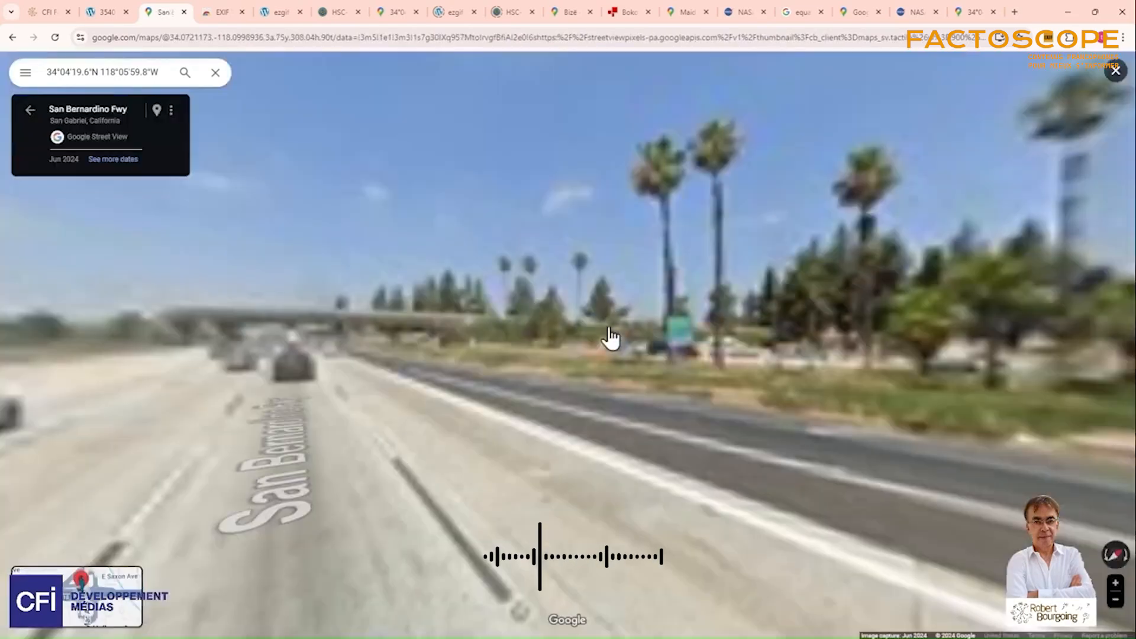
drag(353, 411, 499, 398)
click(497, 410)
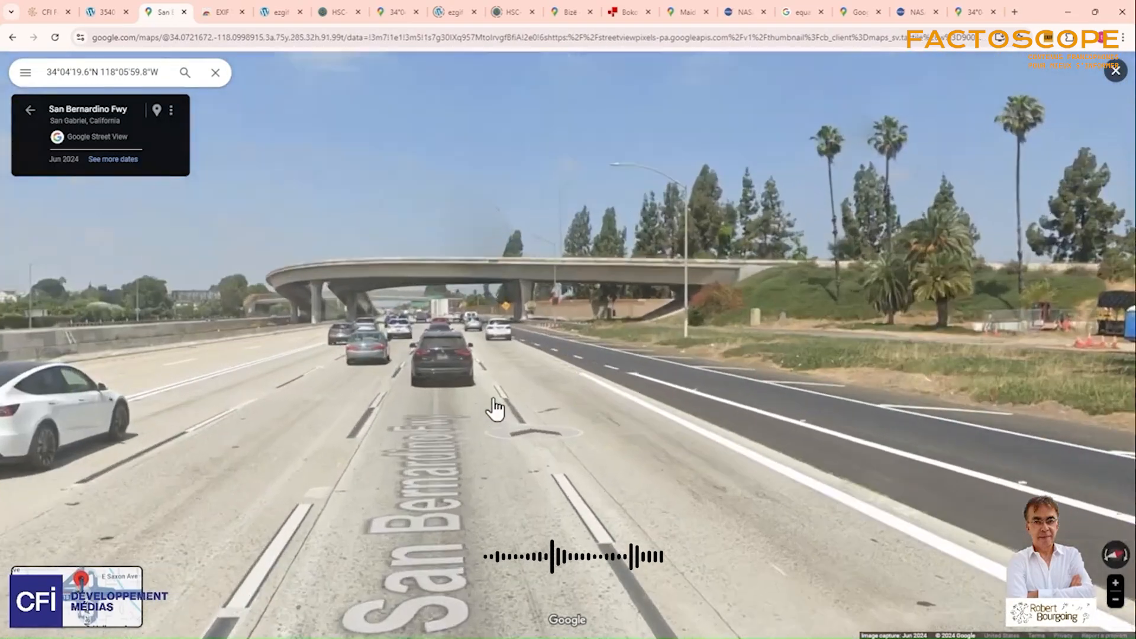
click(503, 393)
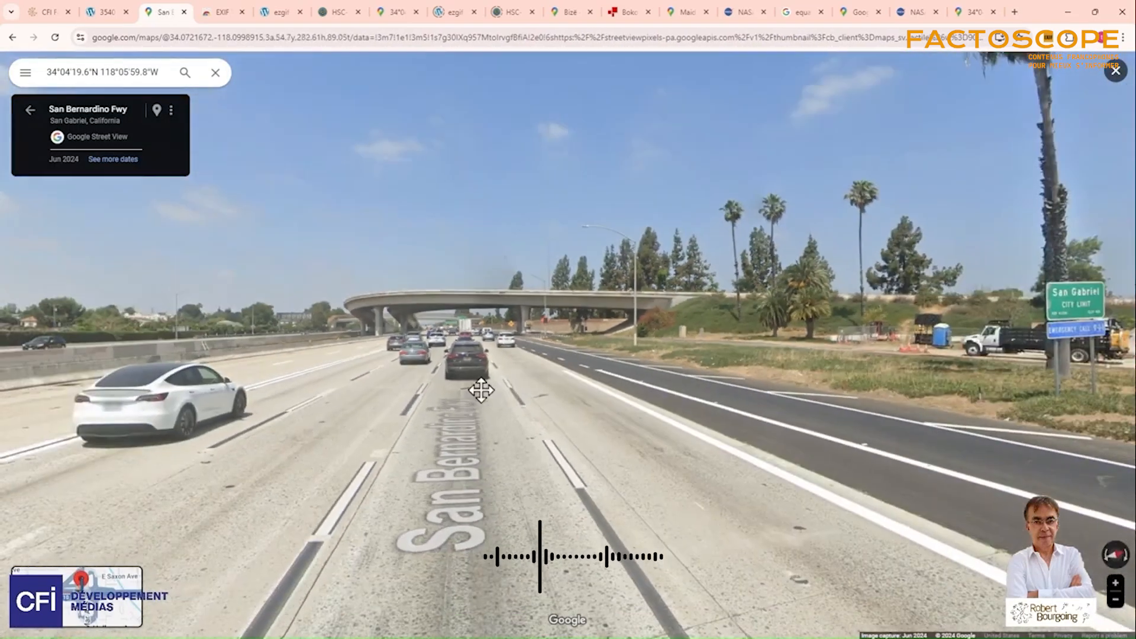
drag(480, 389, 516, 418)
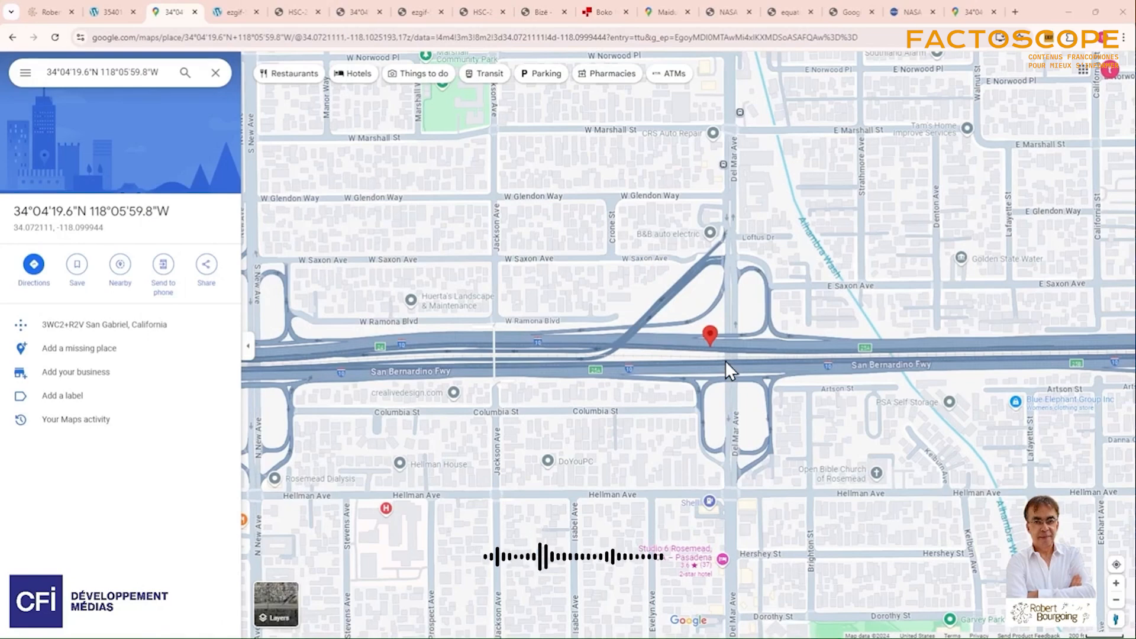
Copy the coordinates of the freeway point just below the red pin near Del Mar Ave.
right_click(725, 360)
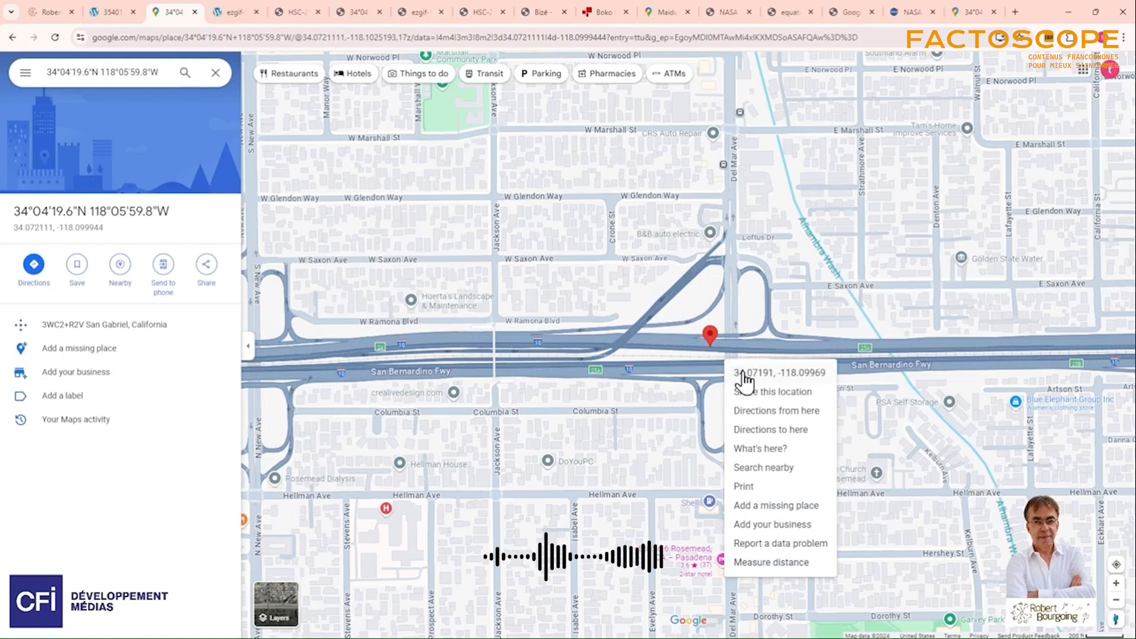
click(784, 374)
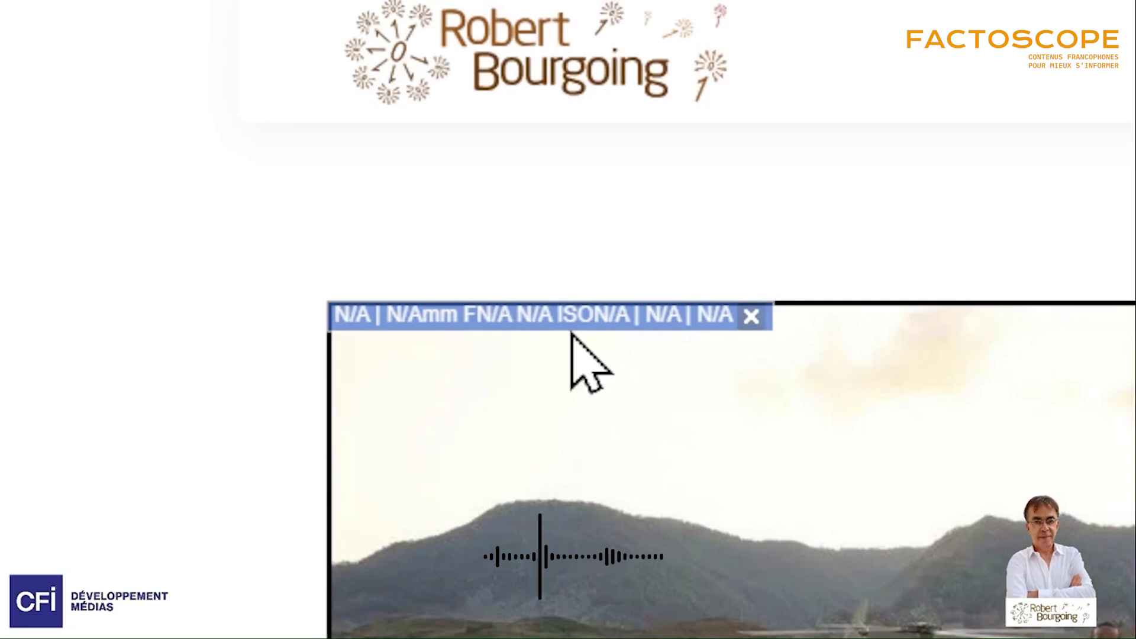
Search the military group photo with Google Lens and open the navy.mil match "HSC-28 and Albanian military Gun Exercise".
right_click(818, 429)
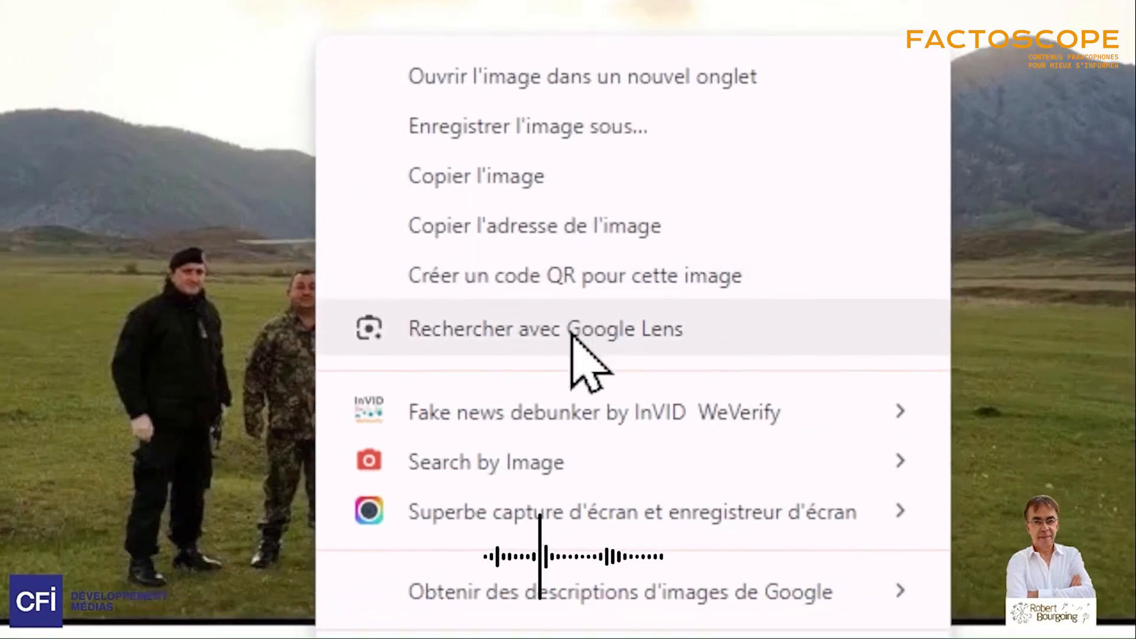
click(571, 335)
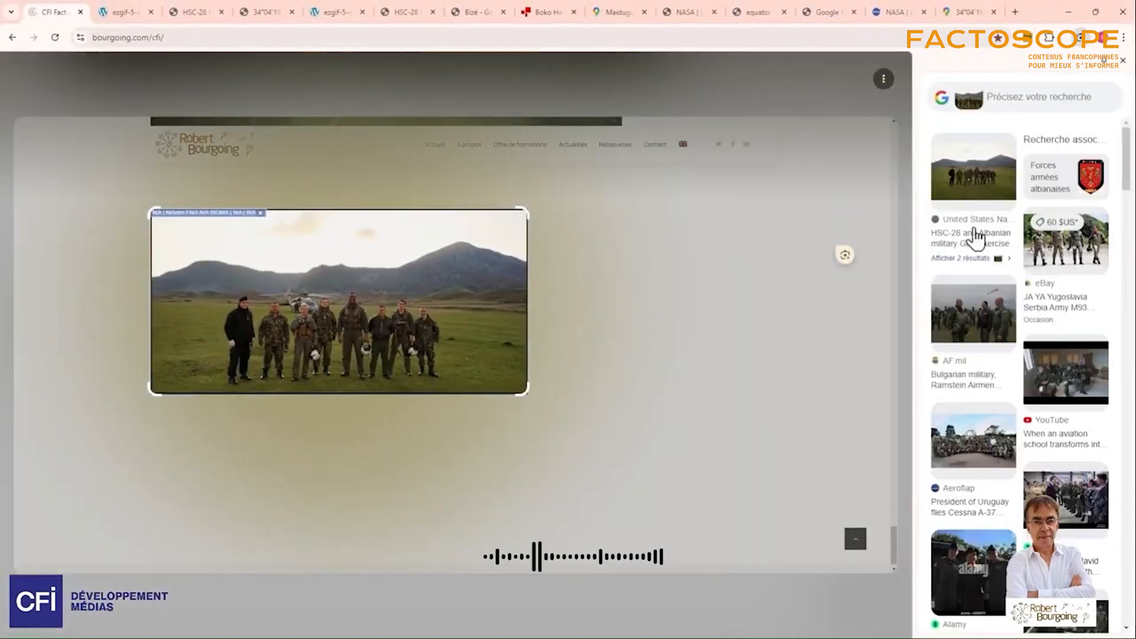
click(969, 256)
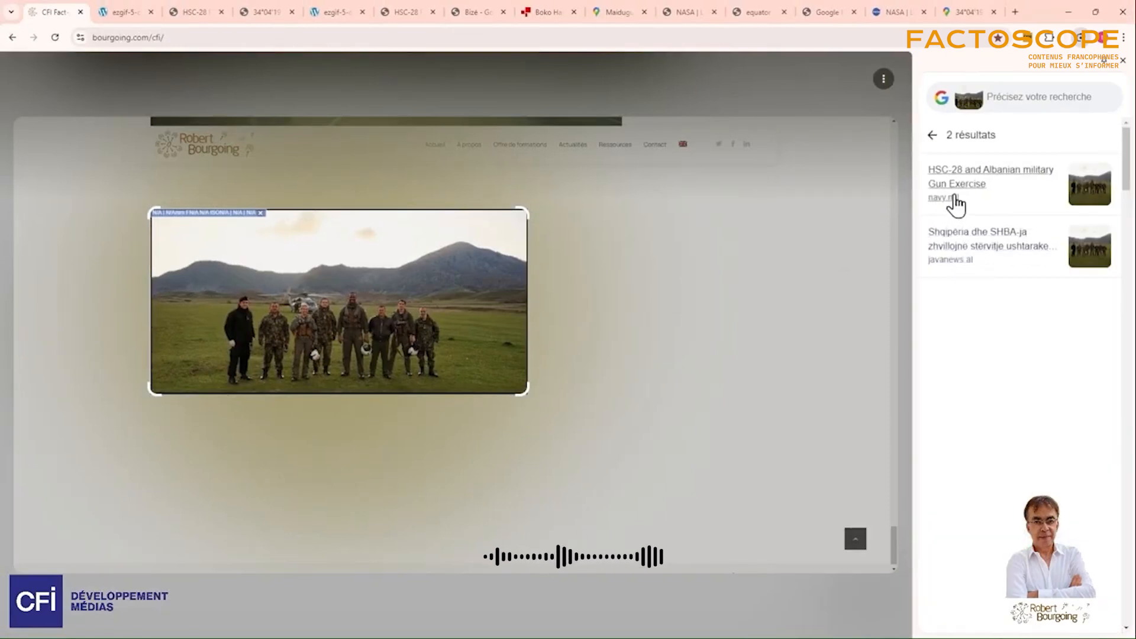
click(955, 202)
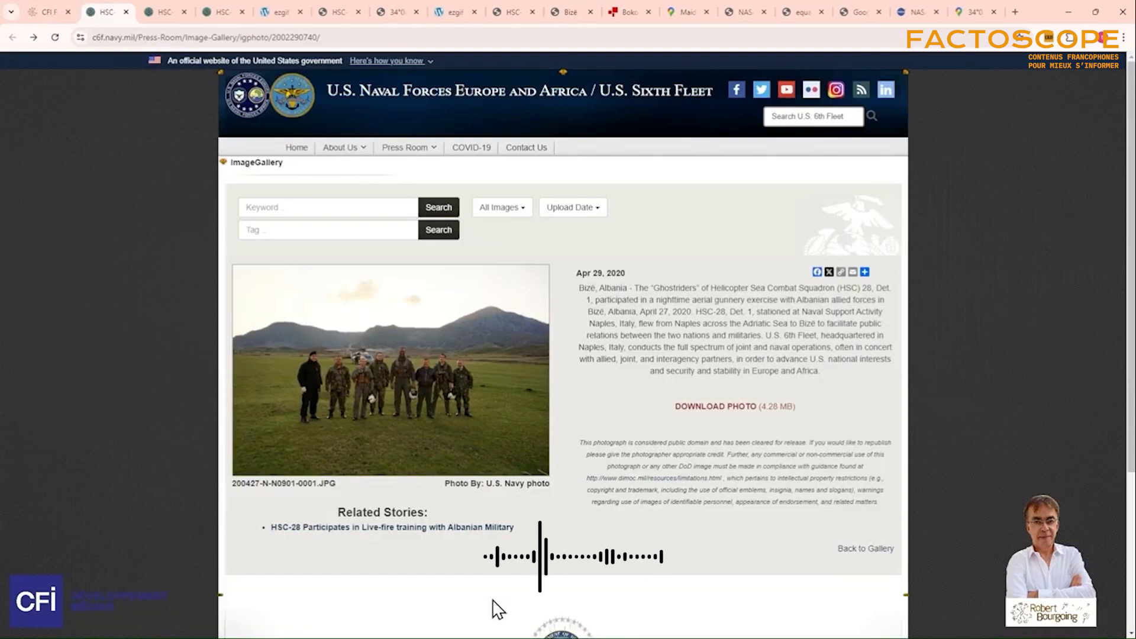
Open the related story "HSC-28 Participates in Live-fire training with Albanian Military" and look through its photo carousel.
click(422, 528)
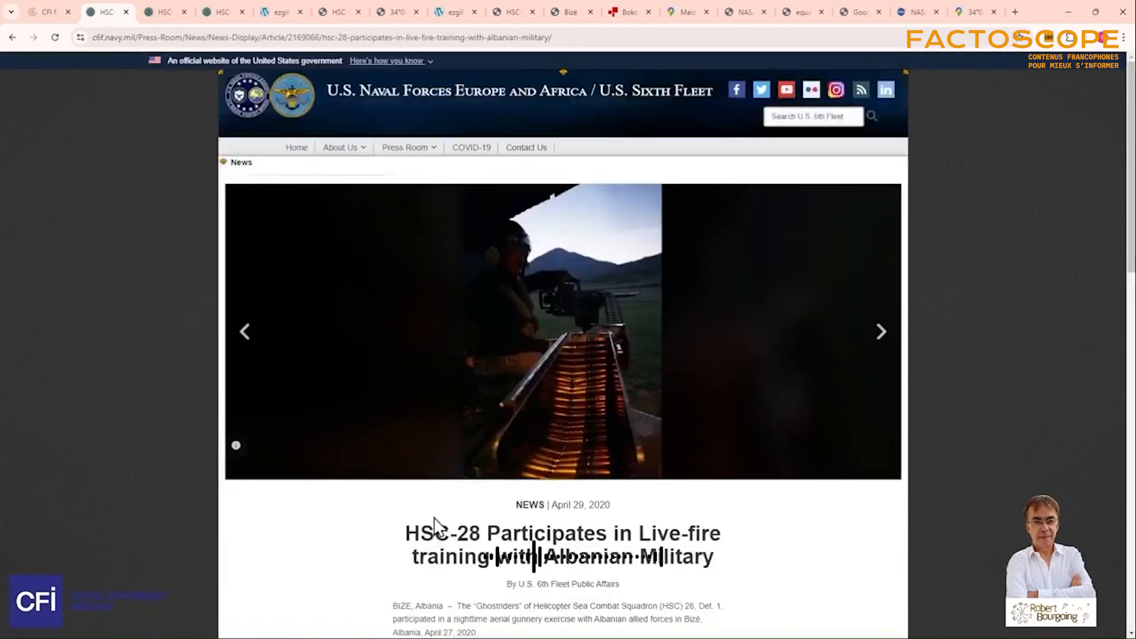
click(881, 332)
click(881, 332)
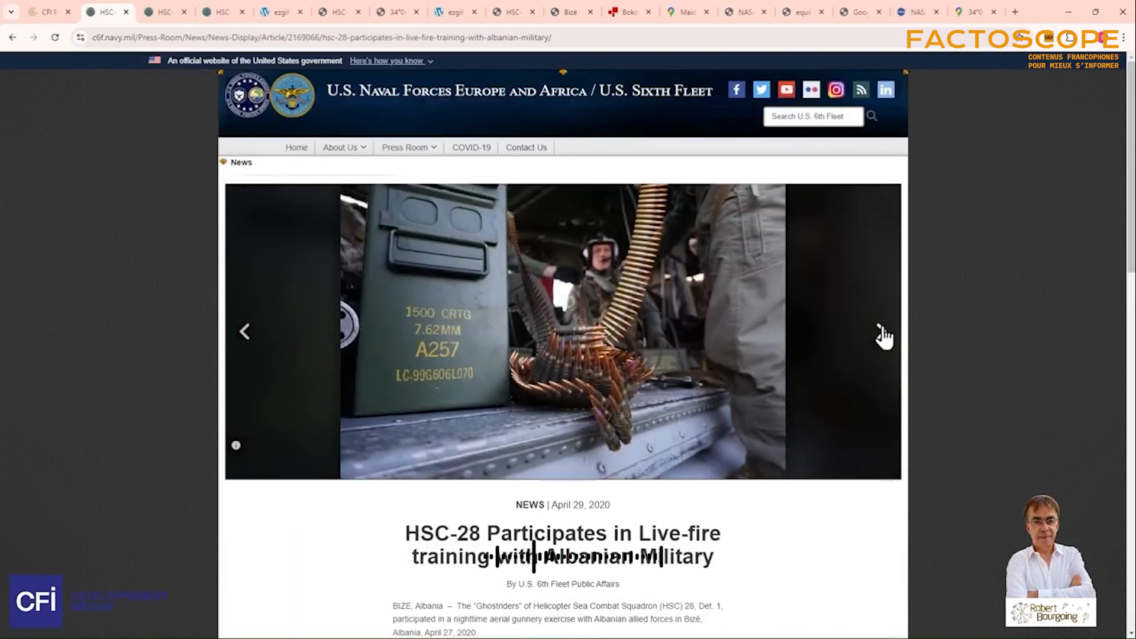
click(881, 332)
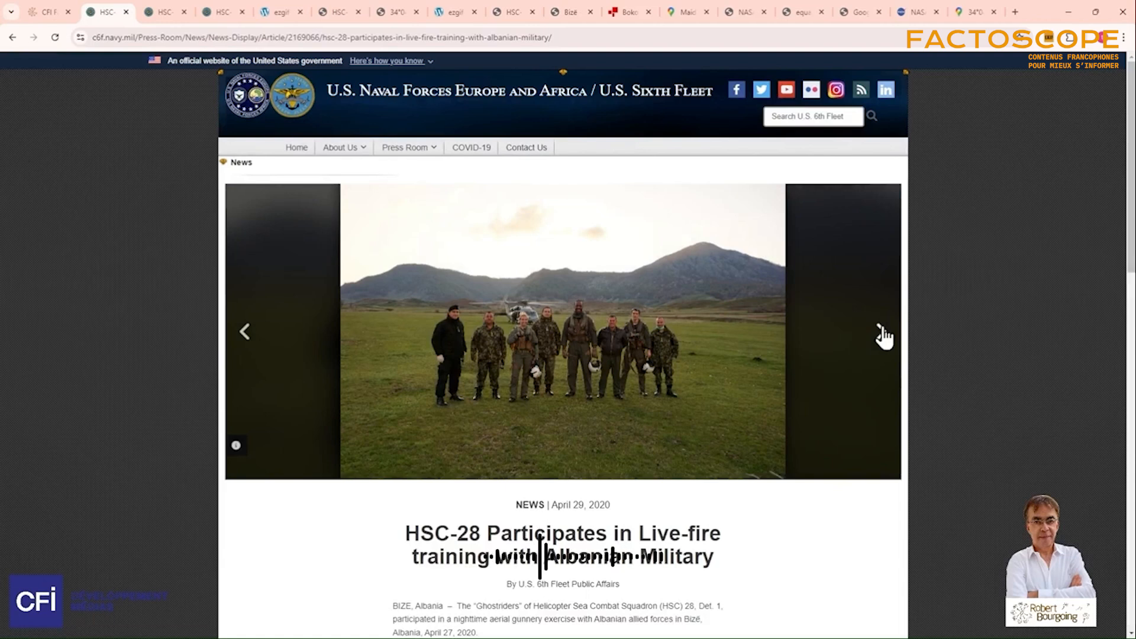
click(881, 332)
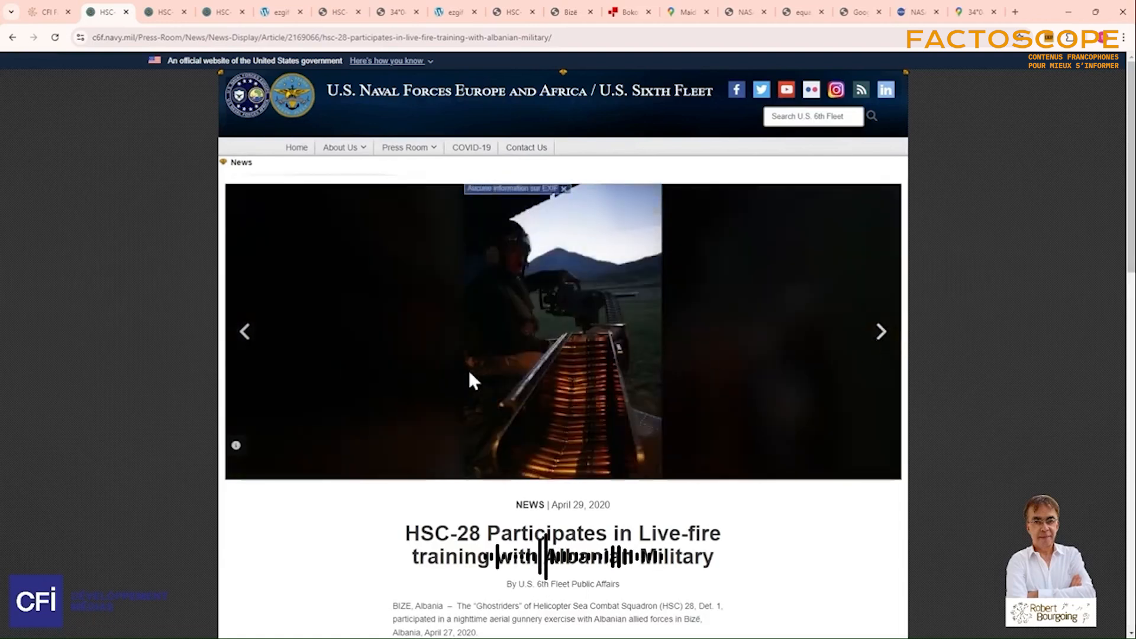
click(242, 342)
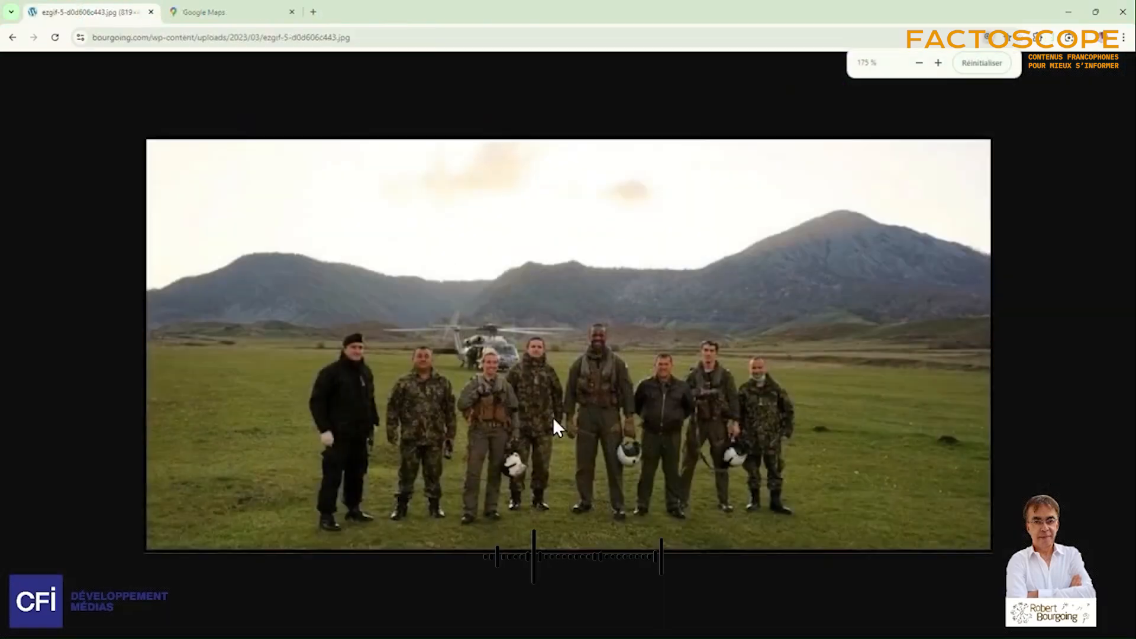
Enlarge the military group photo, and look up Bizë, Albanie in Google Maps.
key(ctrl+plus)
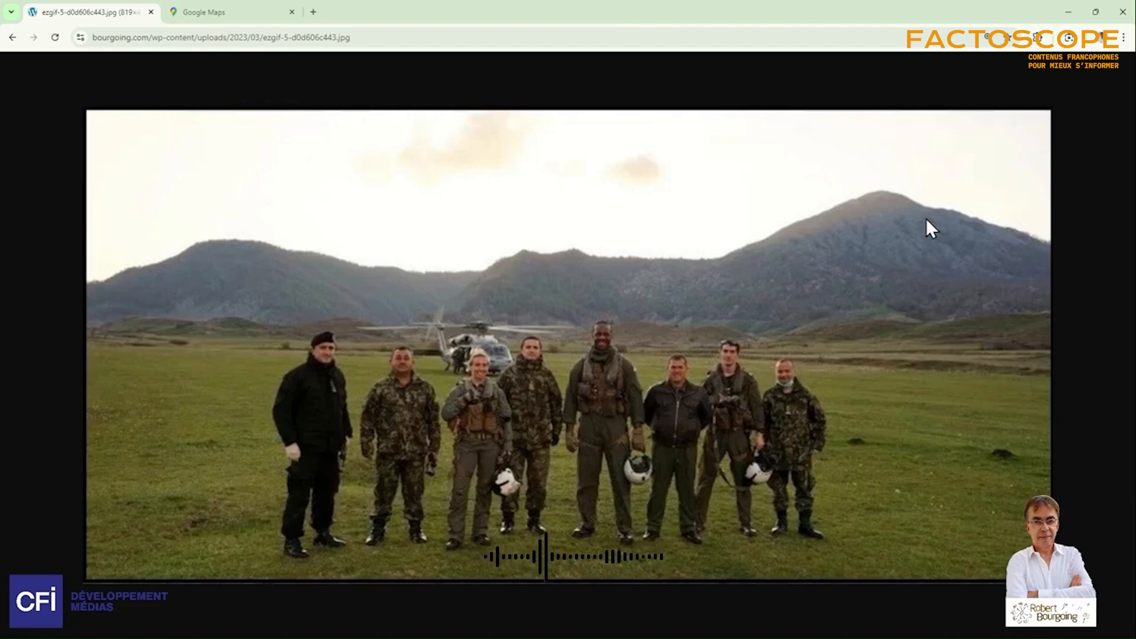
click(253, 16)
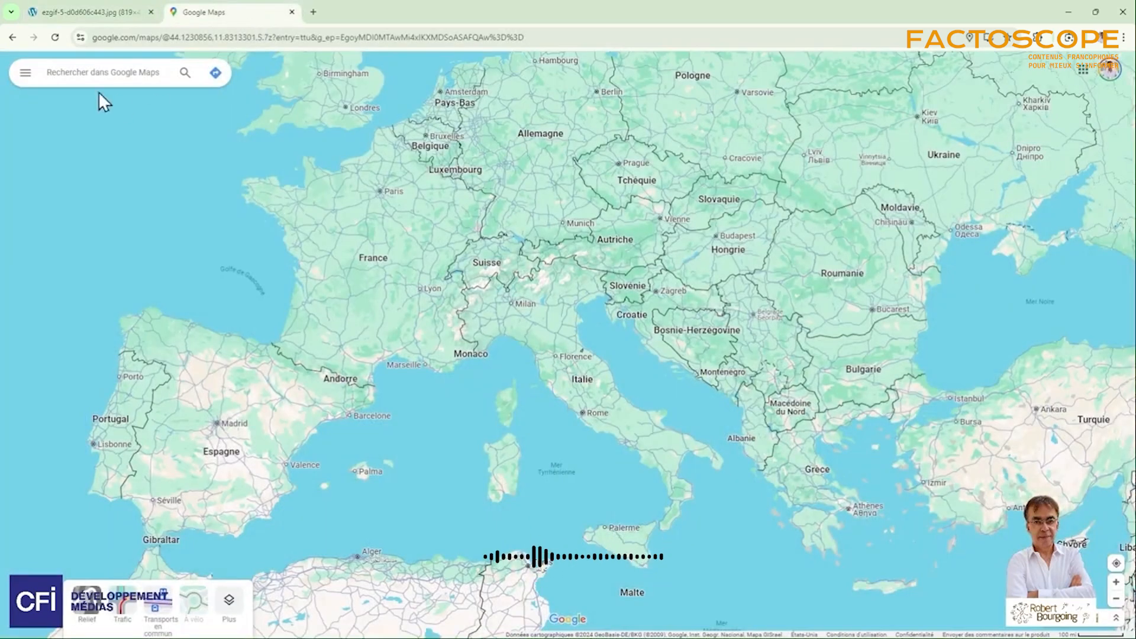
click(112, 73)
text(b)
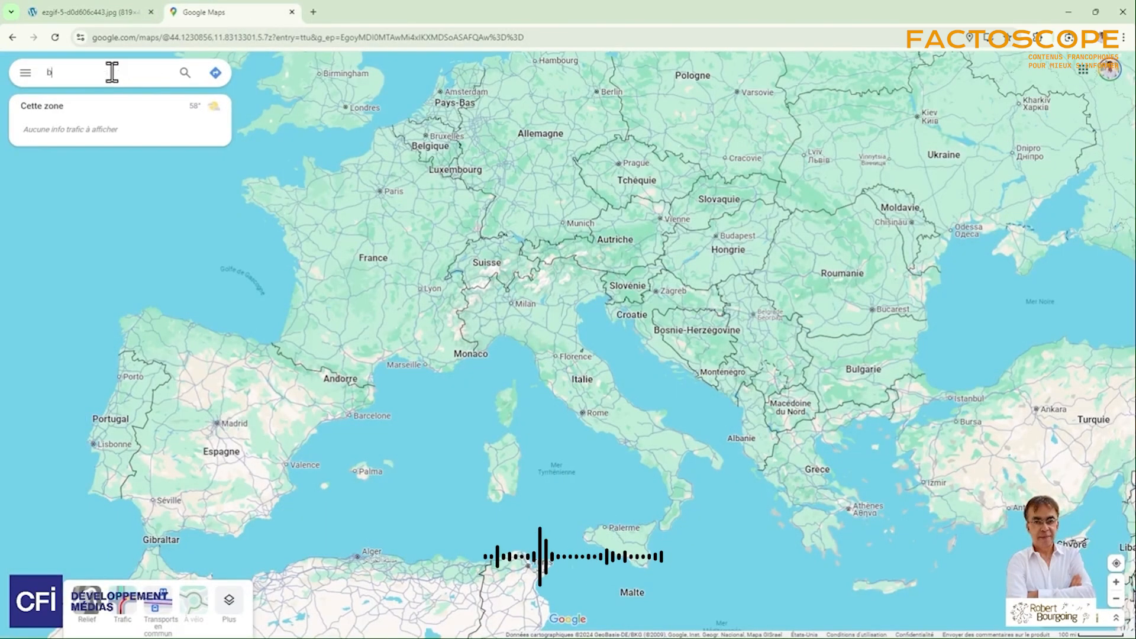
text(ize albanie)
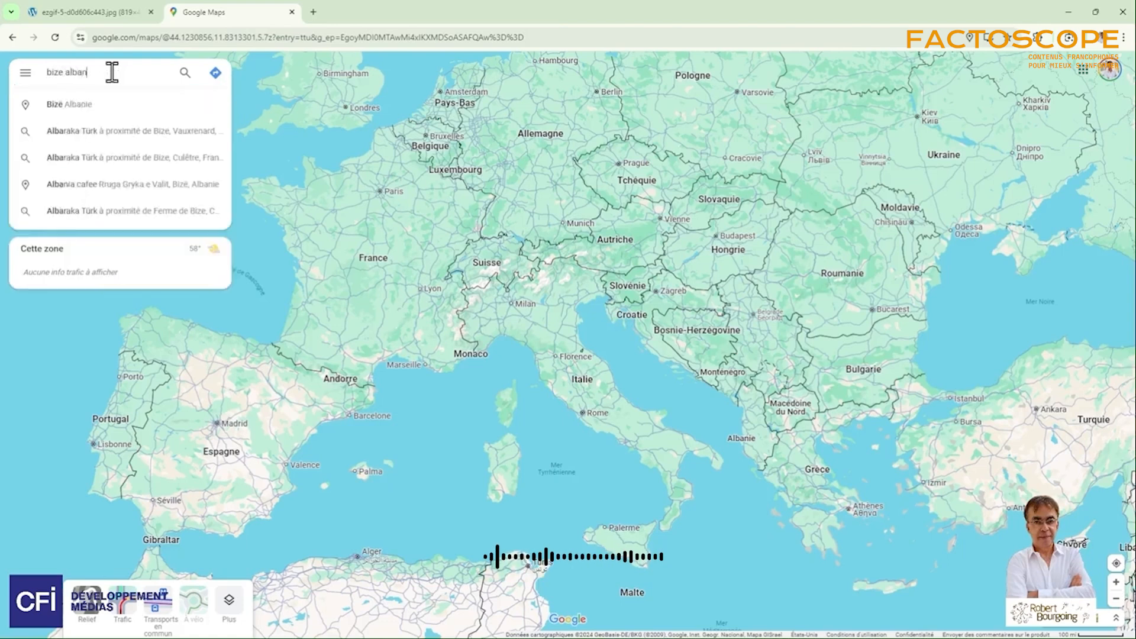
click(89, 101)
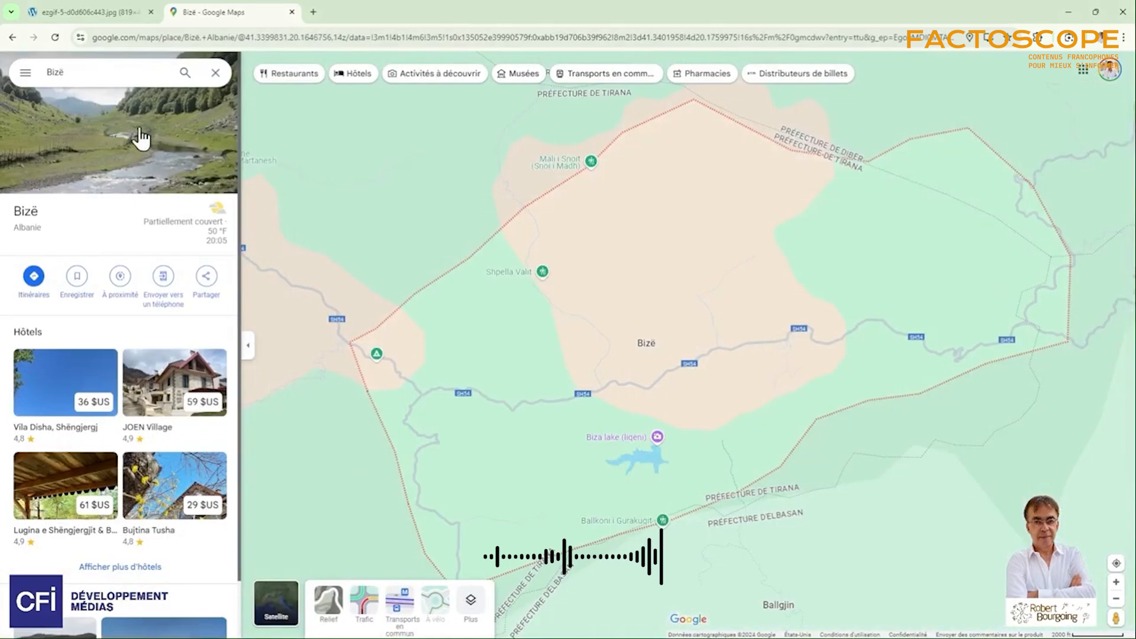
Show Bizë in satellite imagery with a tilted 3D view of the plain and the mountains to its north.
click(277, 615)
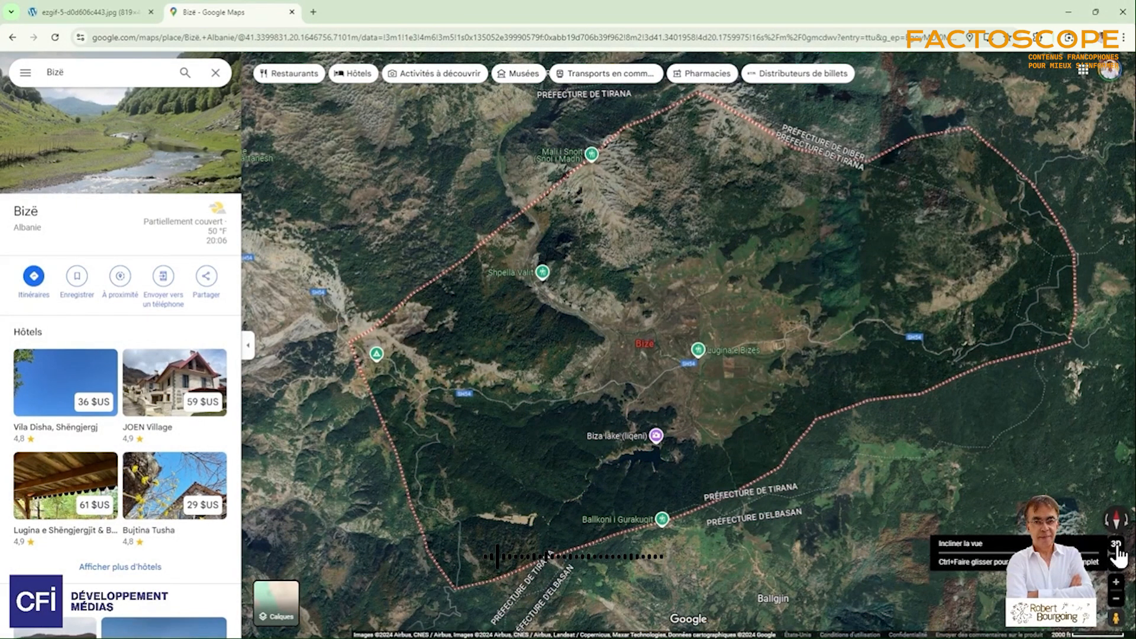
click(1117, 549)
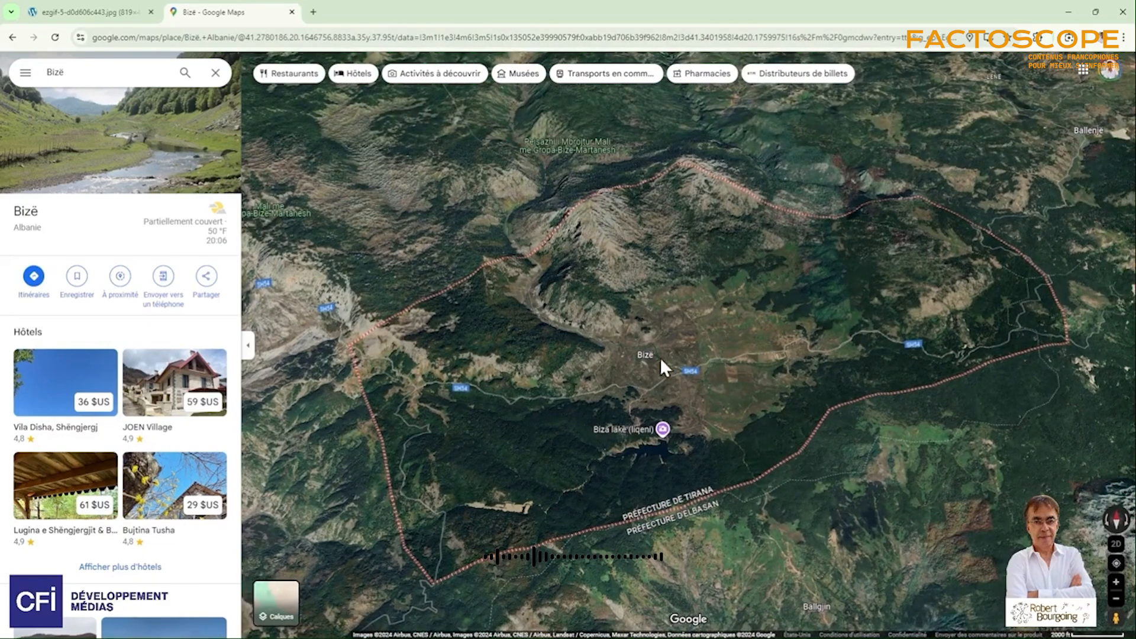
scroll(661, 362, up, 5)
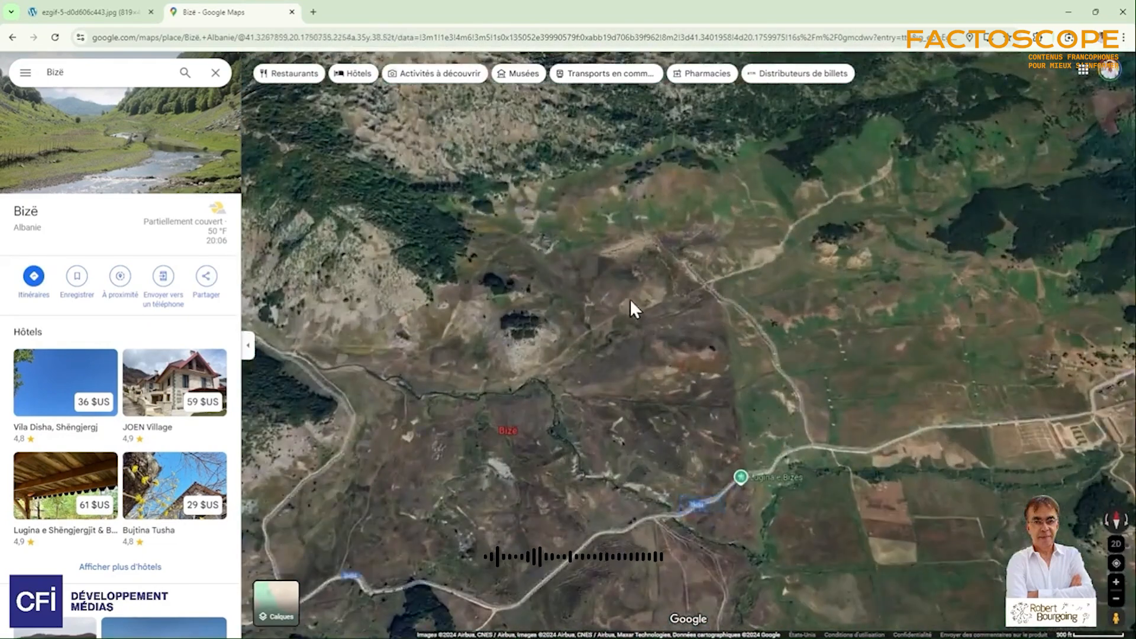
drag(626, 292, 618, 210)
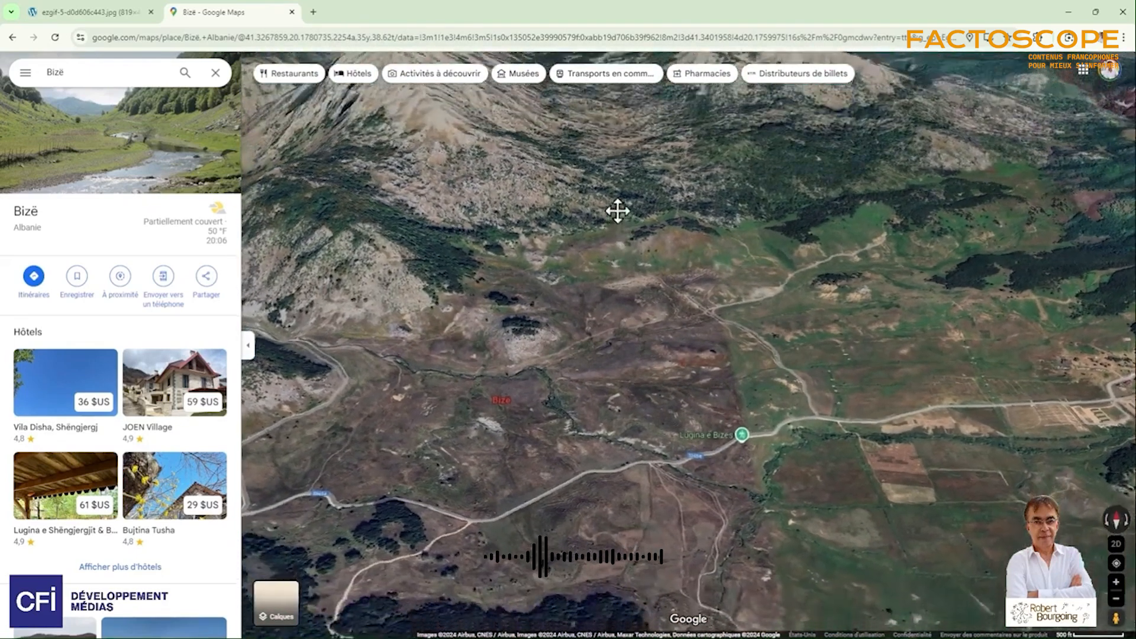
drag(609, 292, 601, 236)
drag(620, 342, 701, 359)
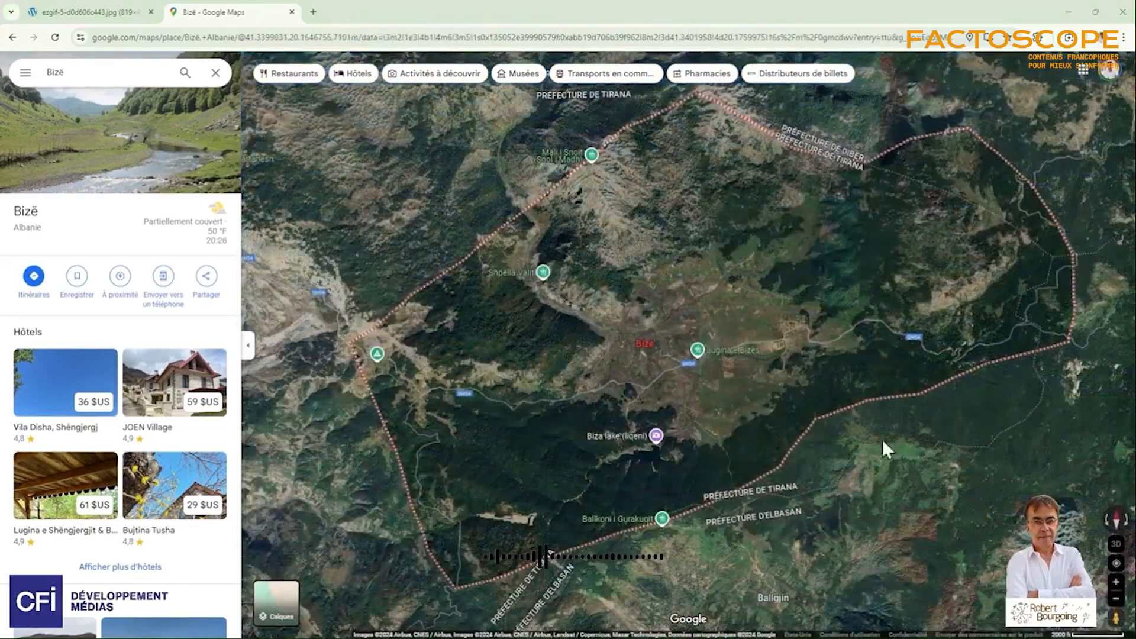
Examine the circular ground marking north of Rruga Bizes and the row of four long buildings south of it in satellite imagery.
scroll(783, 442, up, 3)
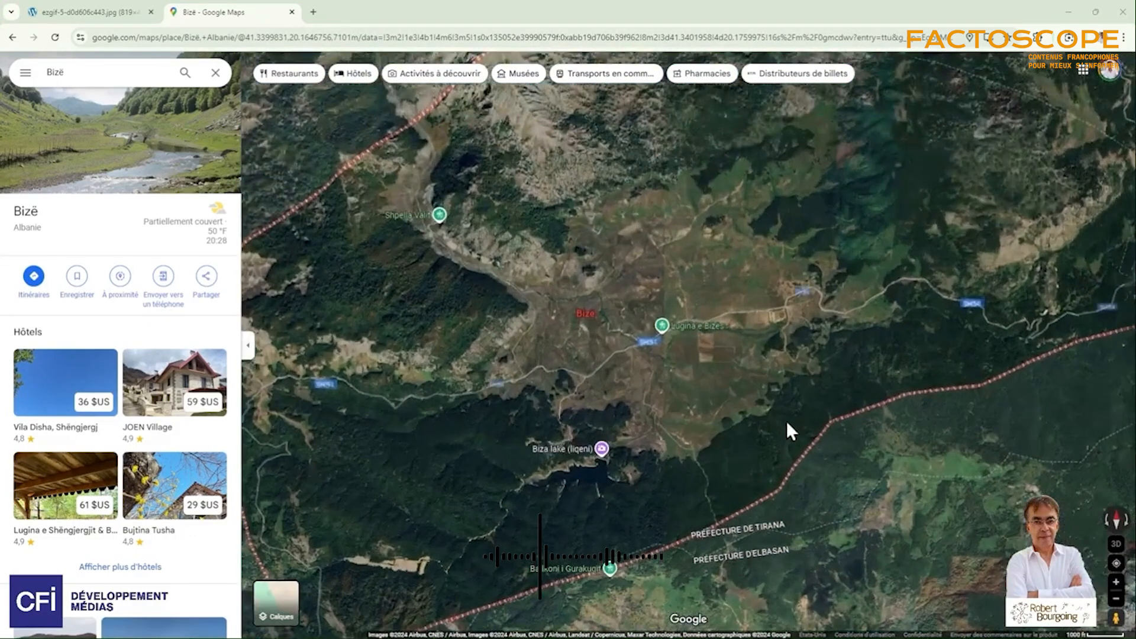
scroll(825, 381, up, 2)
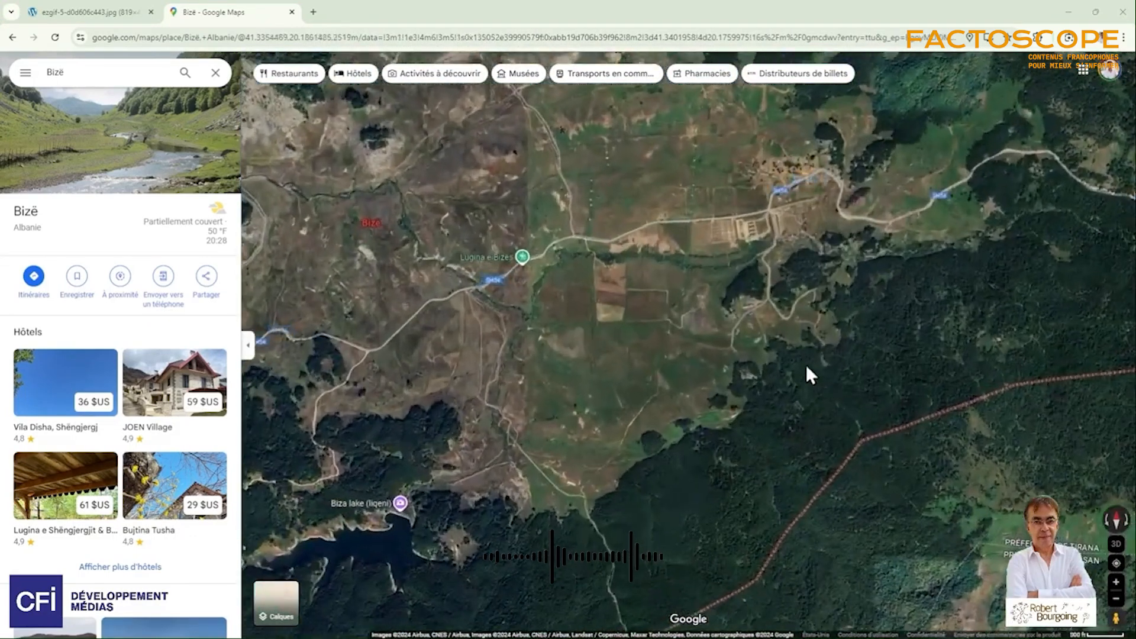
scroll(719, 183, up, 3)
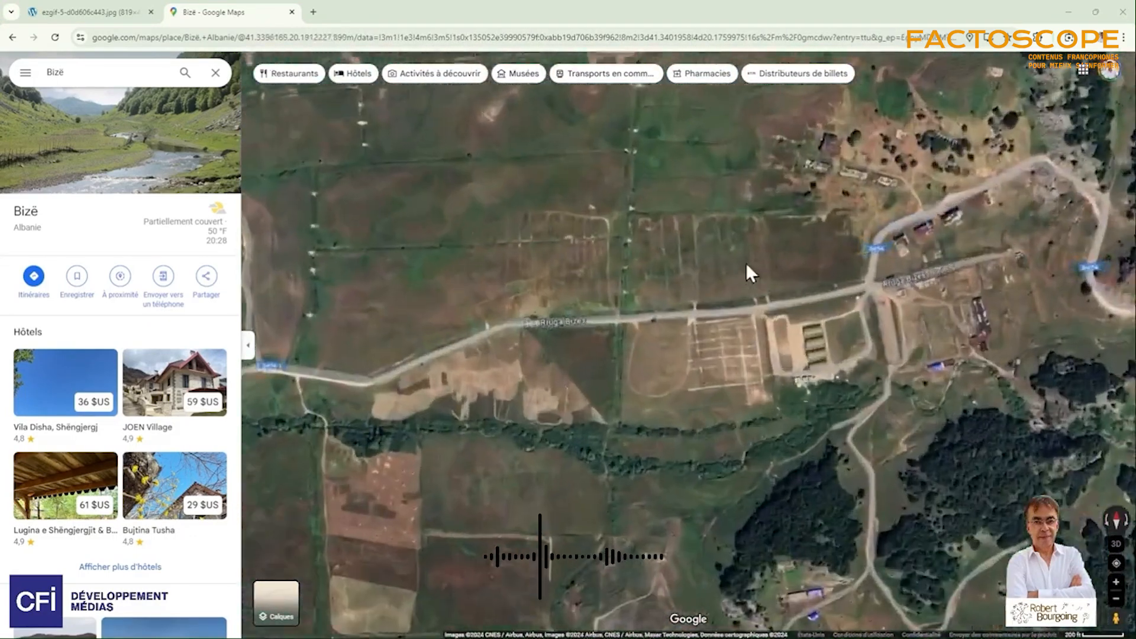
scroll(734, 286, up, 2)
scroll(768, 349, up, 2)
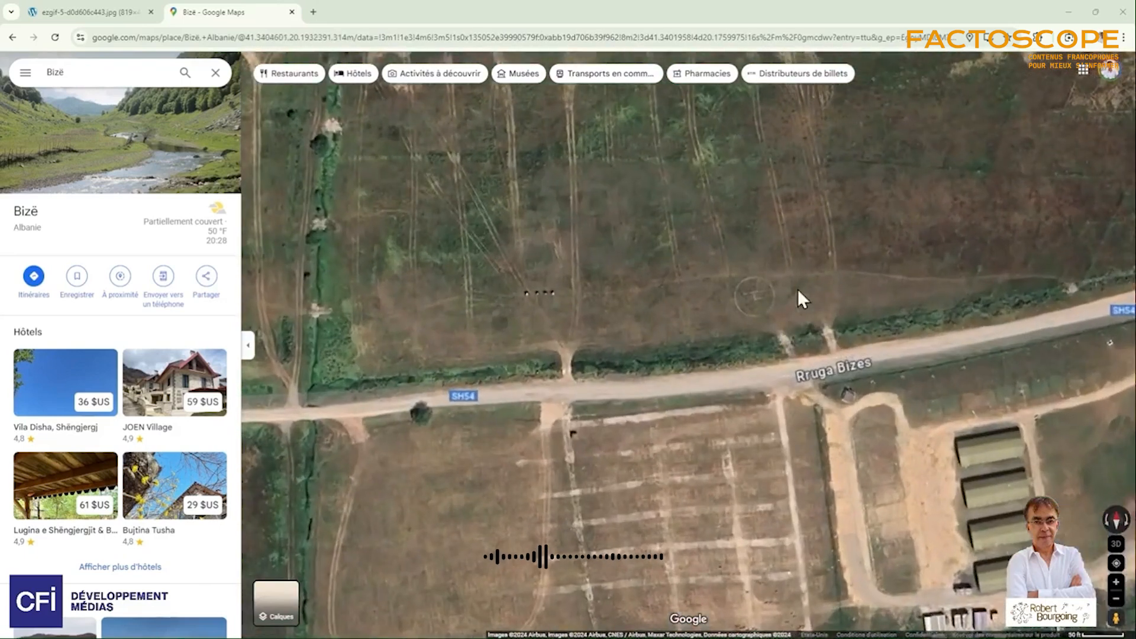
scroll(793, 273, up, 2)
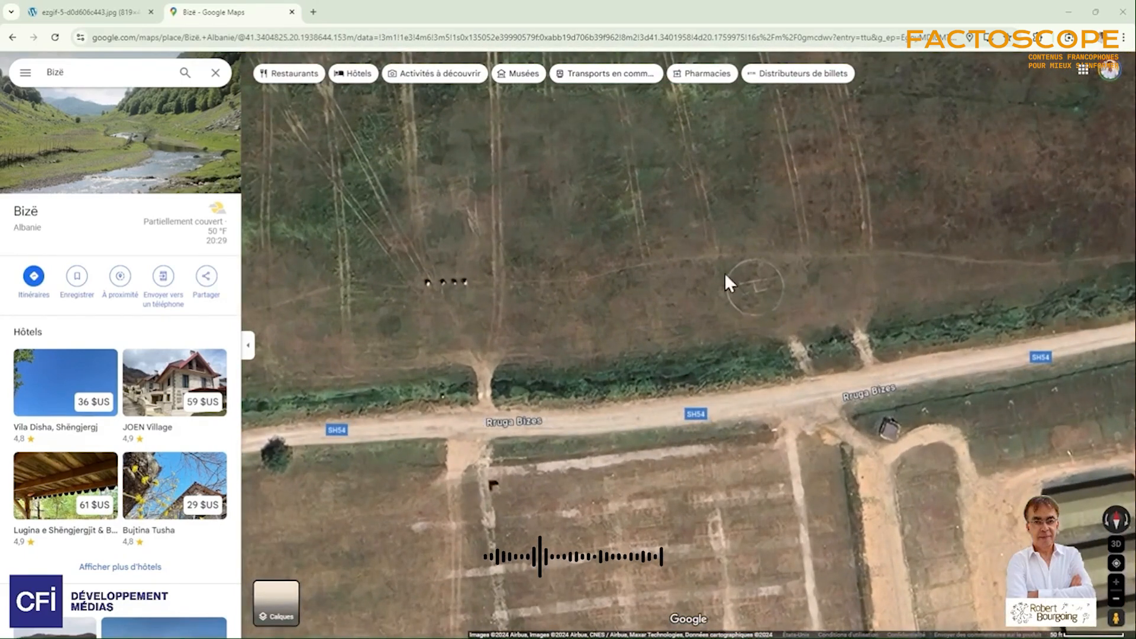
drag(823, 320, 628, 184)
drag(690, 286, 655, 218)
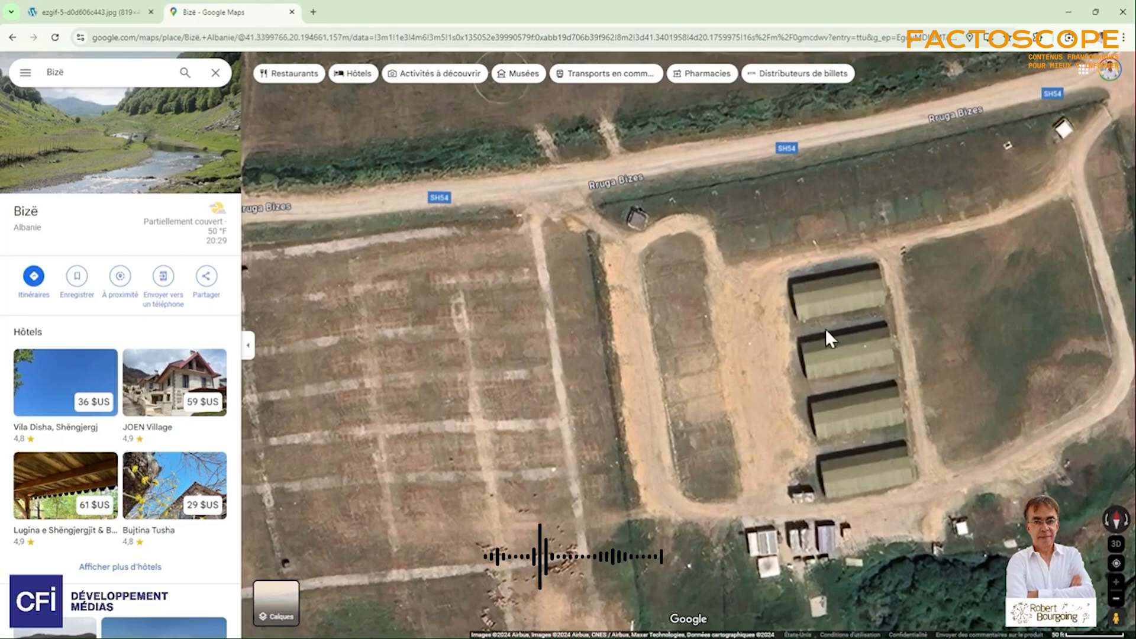
scroll(800, 358, down, 5)
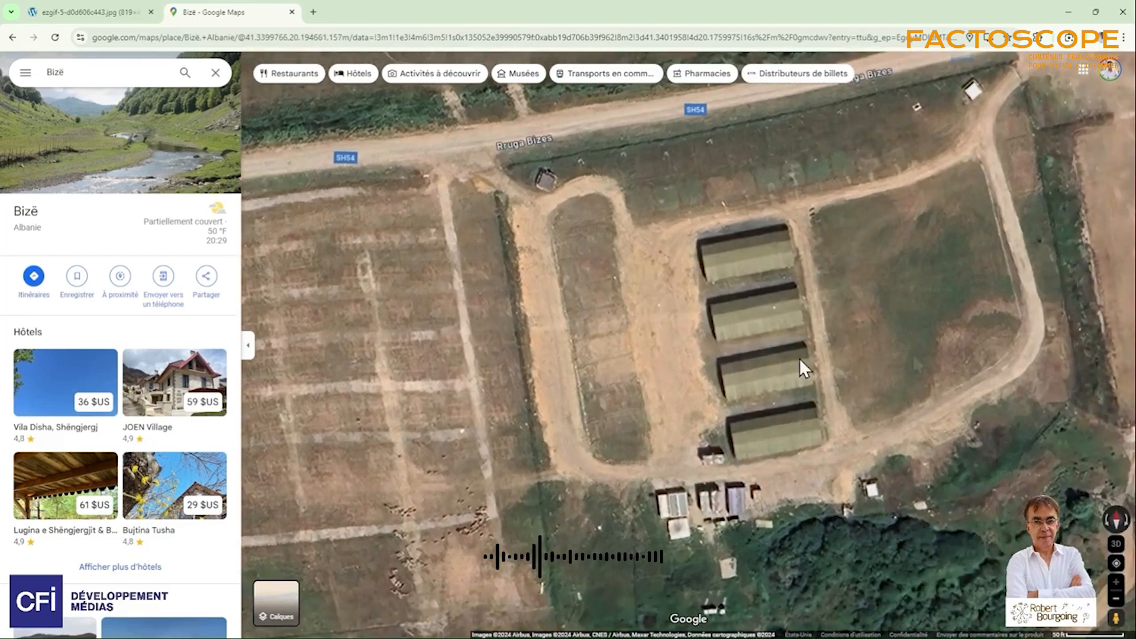
scroll(917, 336, down, 1)
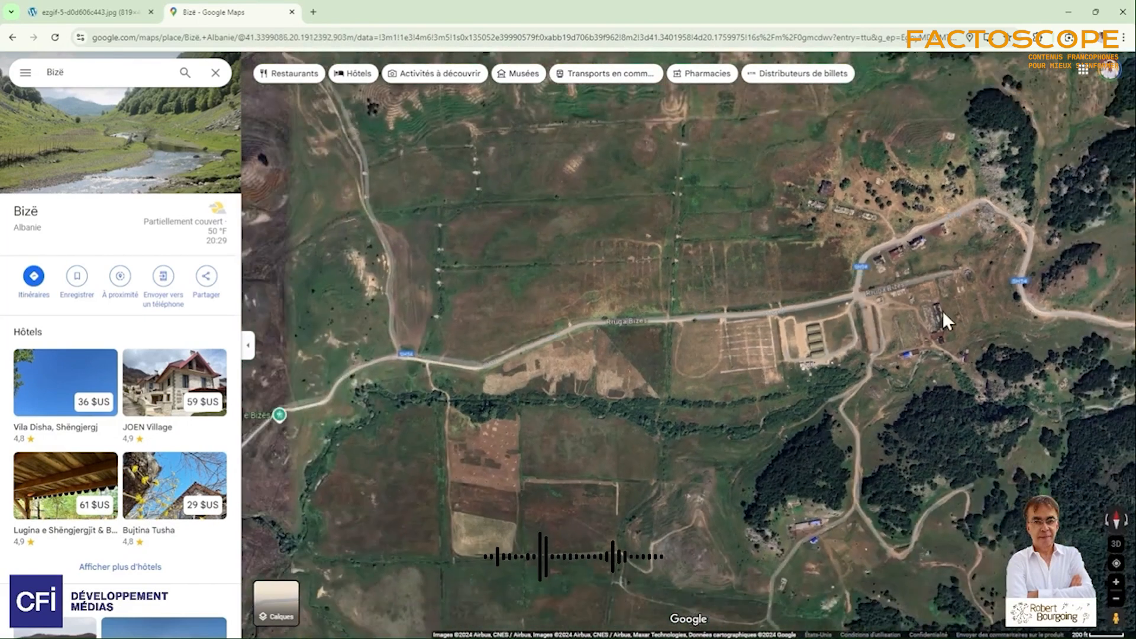
Tilt and rotate the satellite view to look west across the Bizë plain, with the mountain ridge lined up as in the group photo.
drag(943, 320, 695, 325)
drag(698, 405, 674, 205)
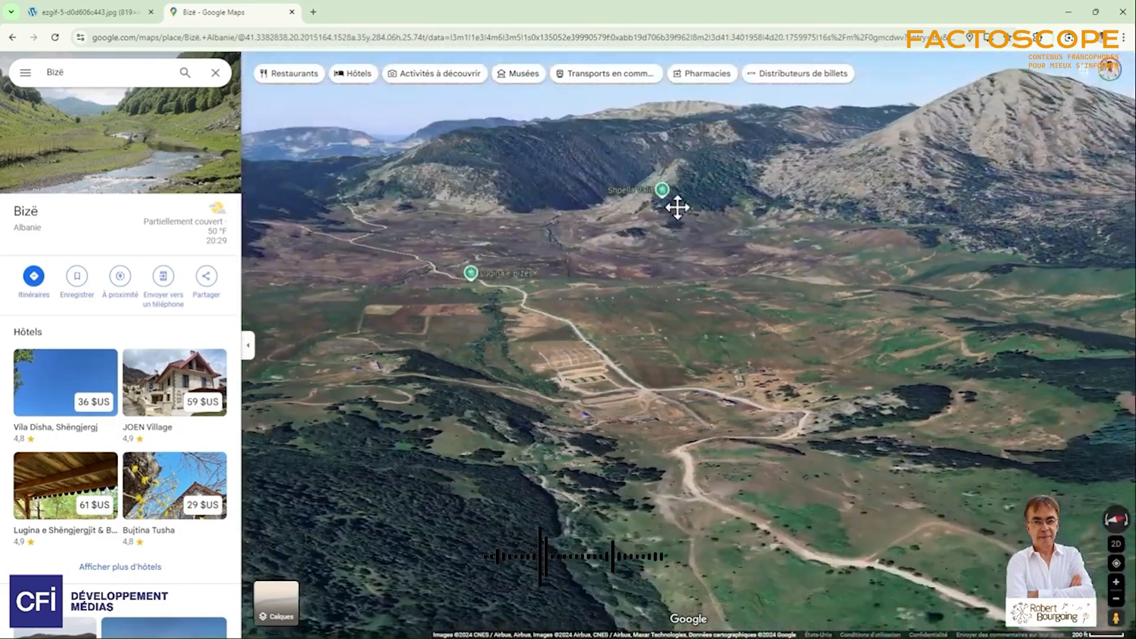
mouse_move(728, 337)
mouse_down()
mouse_move(783, 335)
mouse_move(733, 336)
mouse_up()
scroll(797, 384, up, 3)
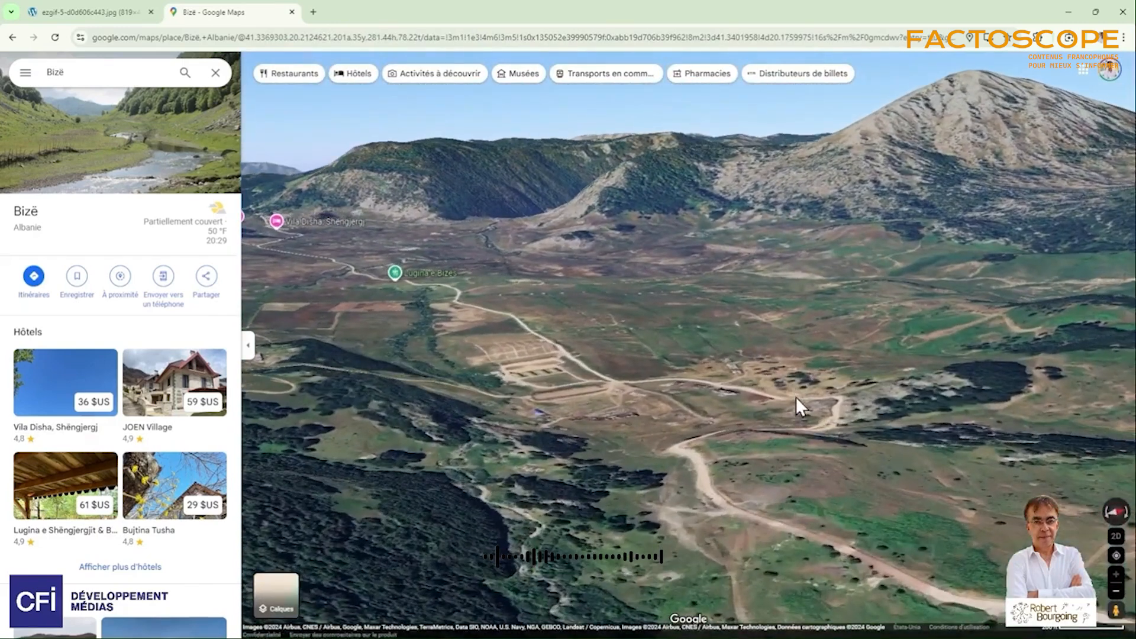
scroll(811, 420, up, 2)
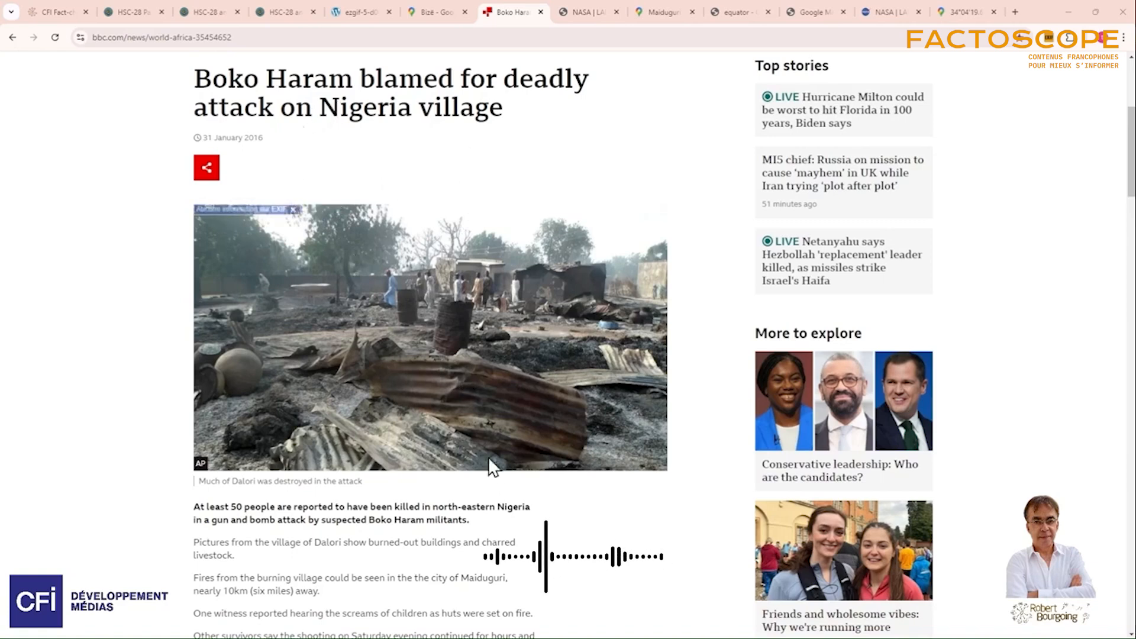
Read the BBC article "Boko Haram blamed for deadly attack on Nigeria village", examining its photos, location details and map of Nigeria.
scroll(473, 420, down, 5)
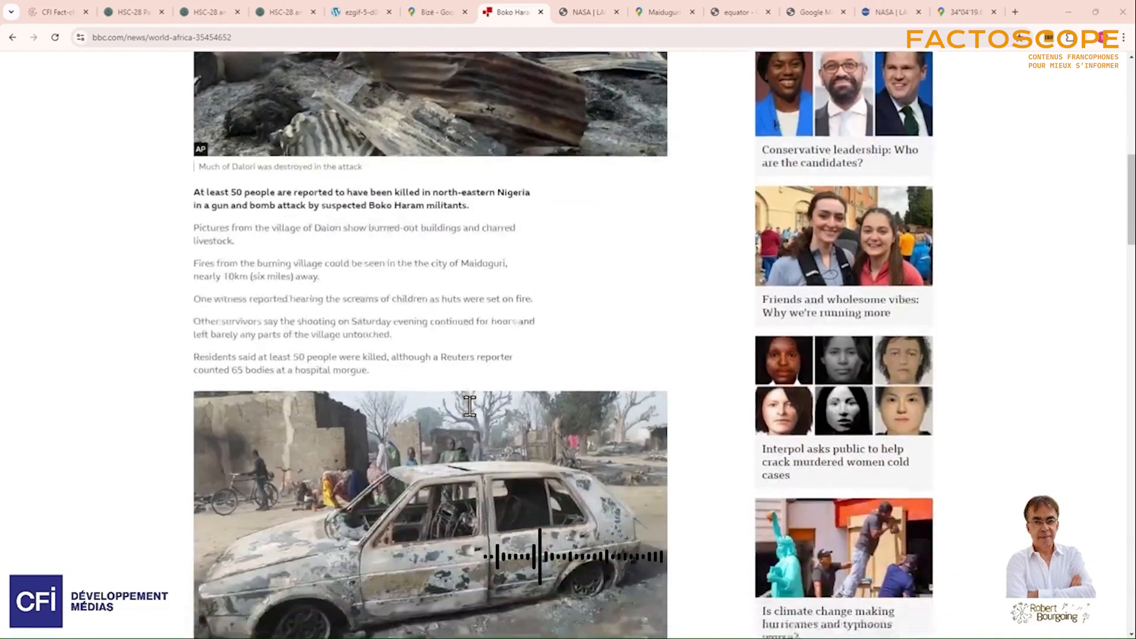
scroll(469, 406, down, 7)
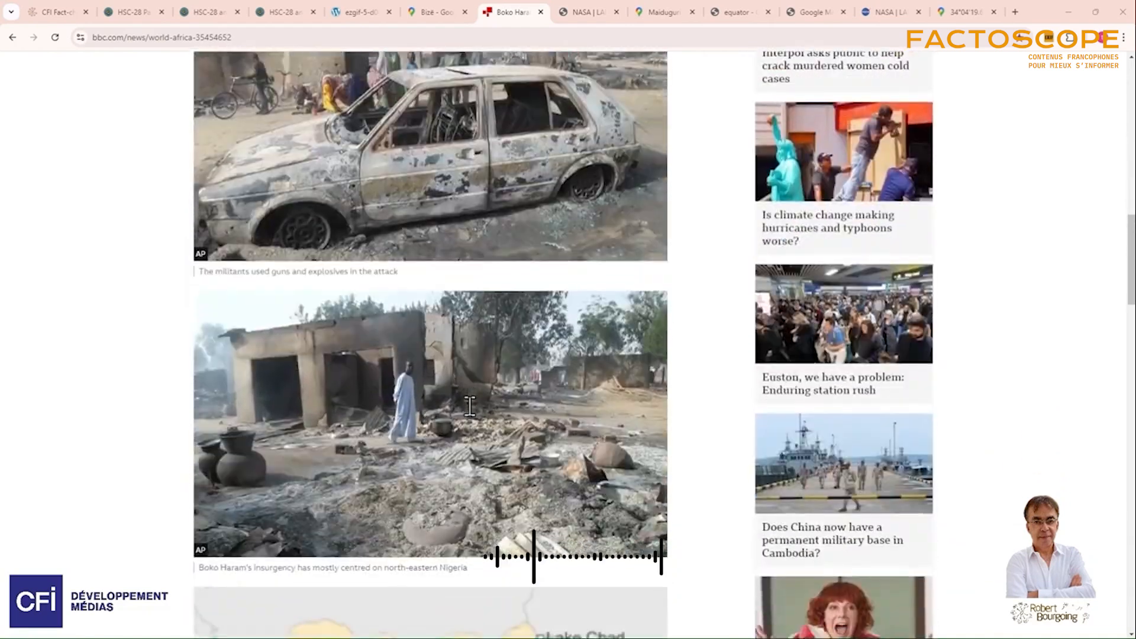
scroll(469, 406, down, 6)
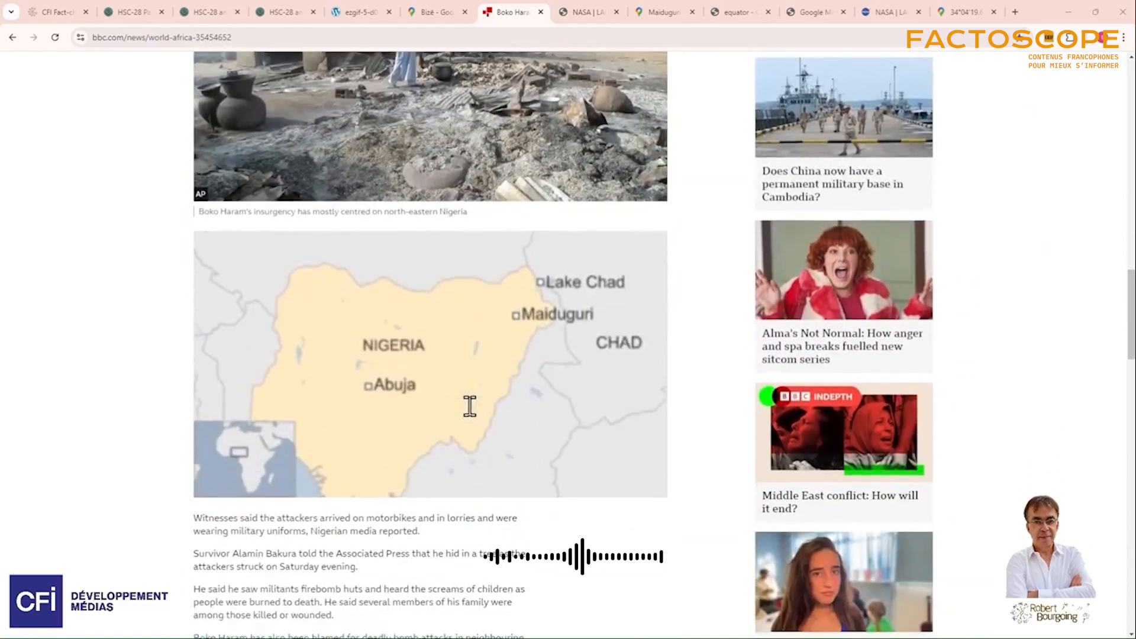
scroll(469, 406, down, 4)
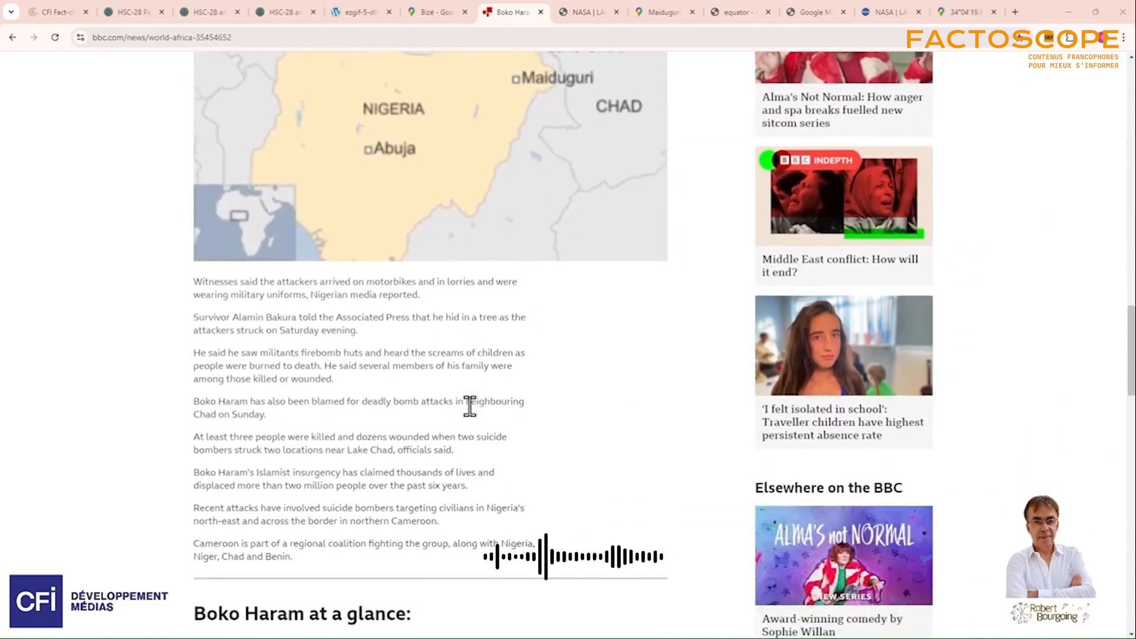
scroll(469, 406, up, 2)
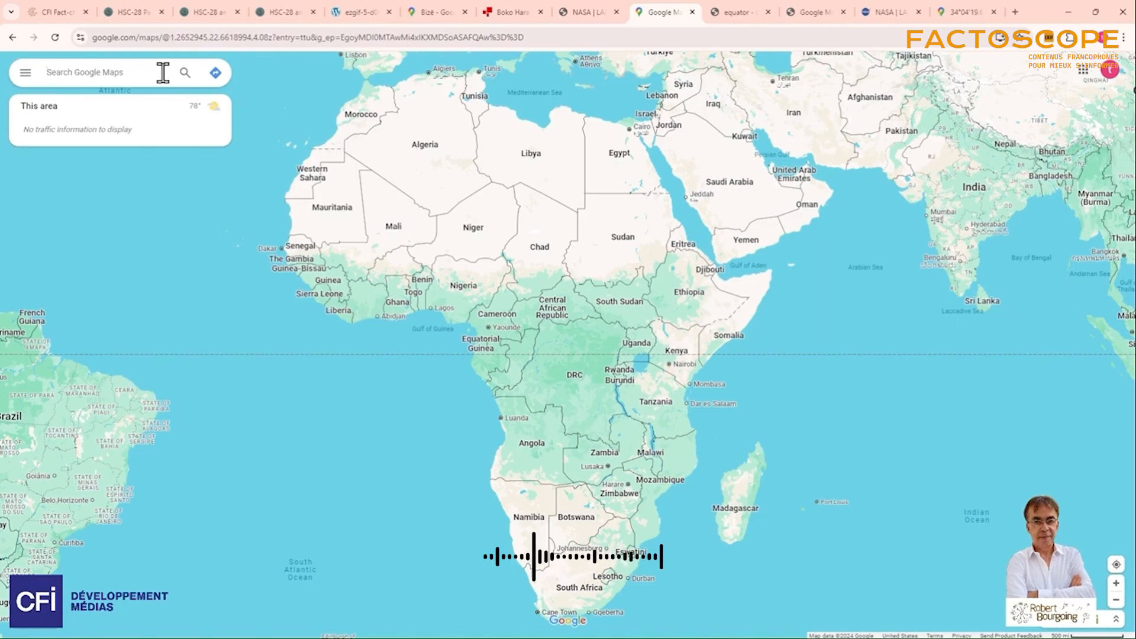
Look up Maiduguri, Nigeria in Google Maps and locate the village of Dalori southeast of the city.
text(maiduguri)
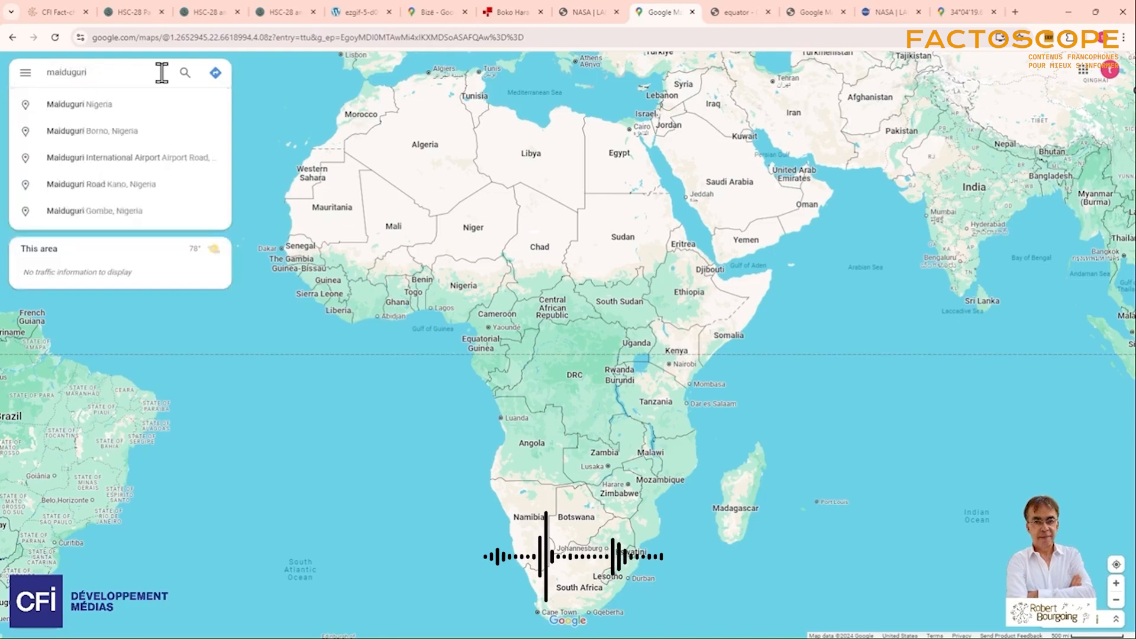
click(102, 106)
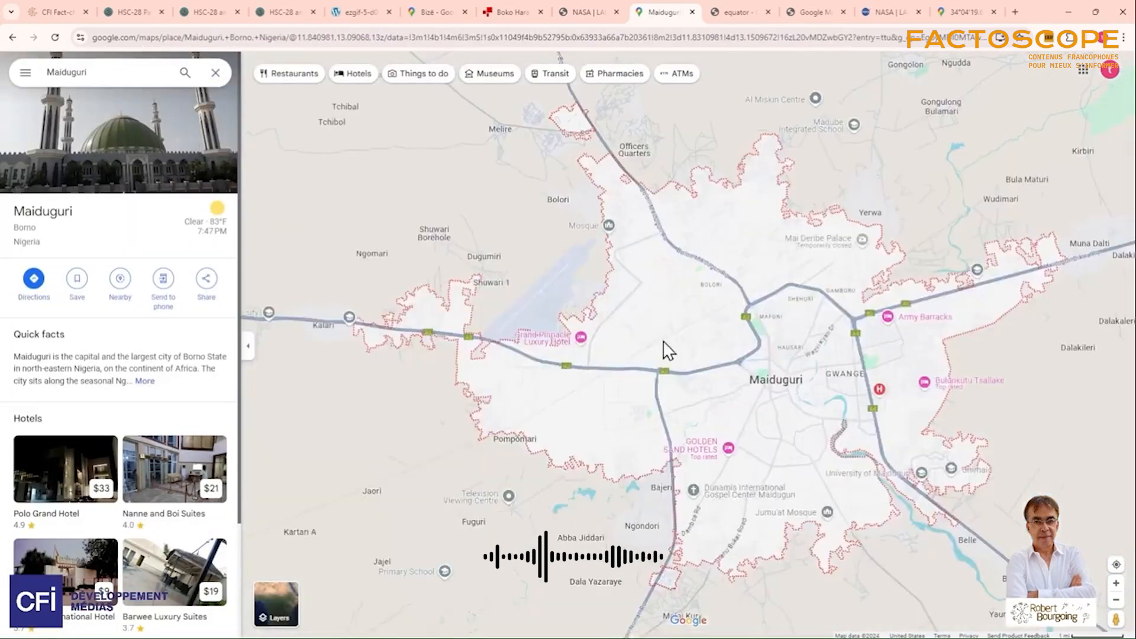
drag(845, 418, 686, 352)
scroll(686, 353, down, 2)
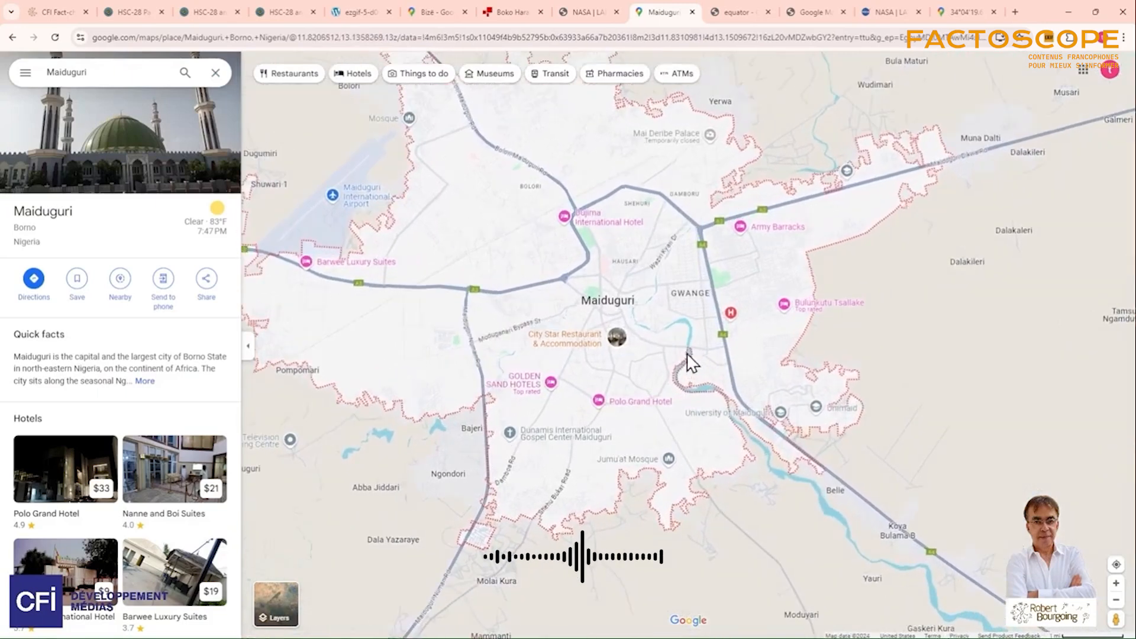
drag(764, 445, 693, 406)
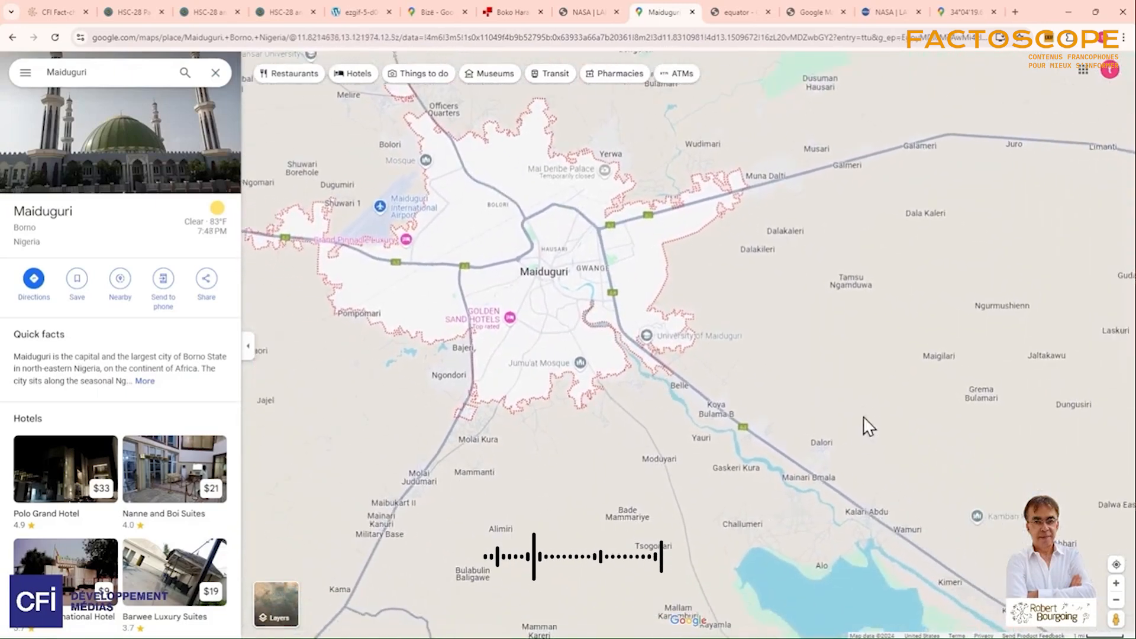
click(894, 470)
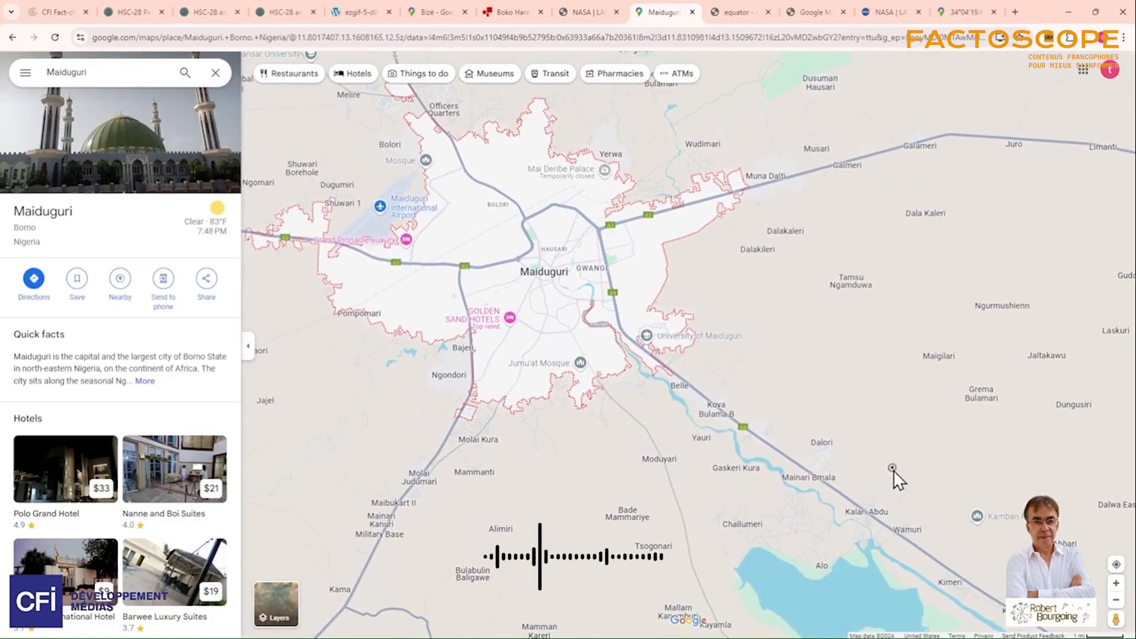
drag(847, 439, 652, 365)
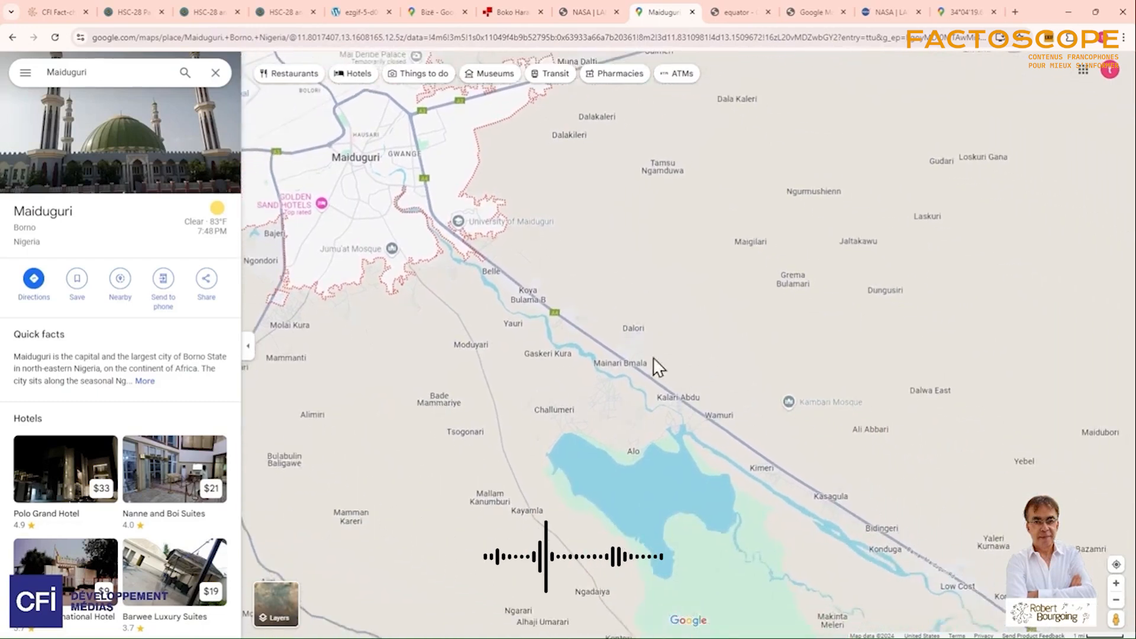
Copy the coordinates of a point in the middle of Dalori village, north of Dalori Jumma'a Mosque.
scroll(644, 347, up, 3)
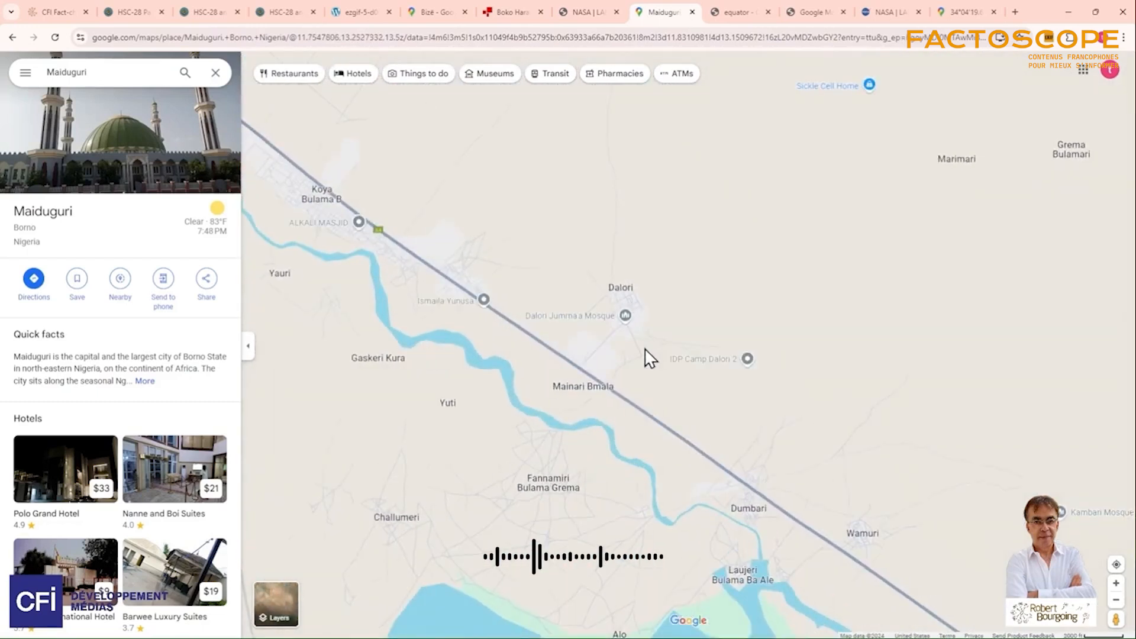
scroll(619, 285, up, 5)
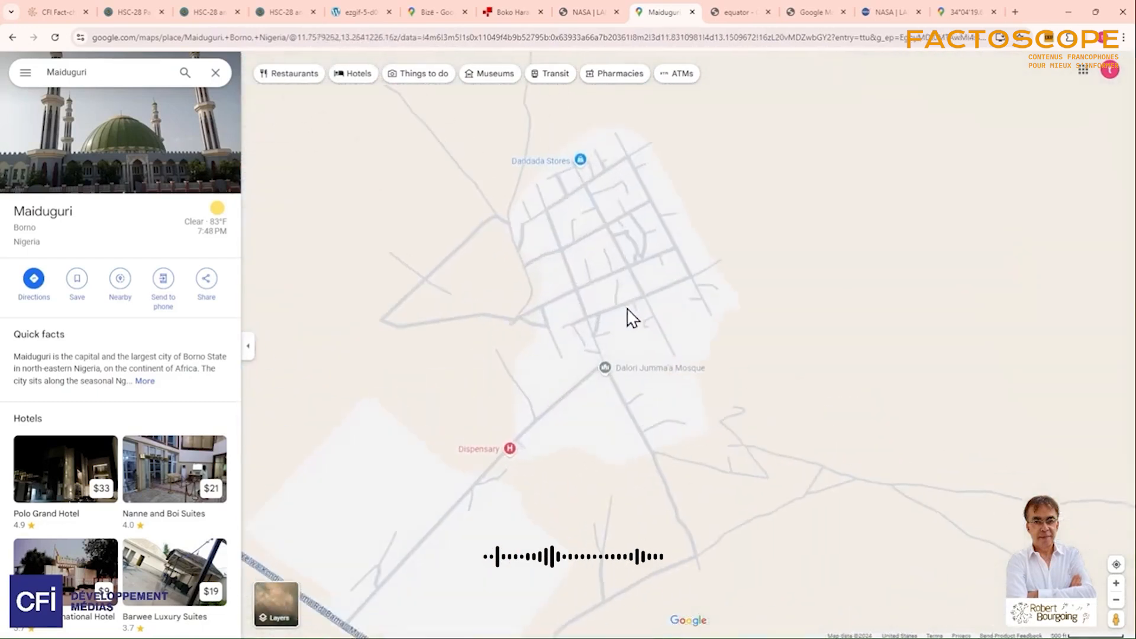
right_click(616, 281)
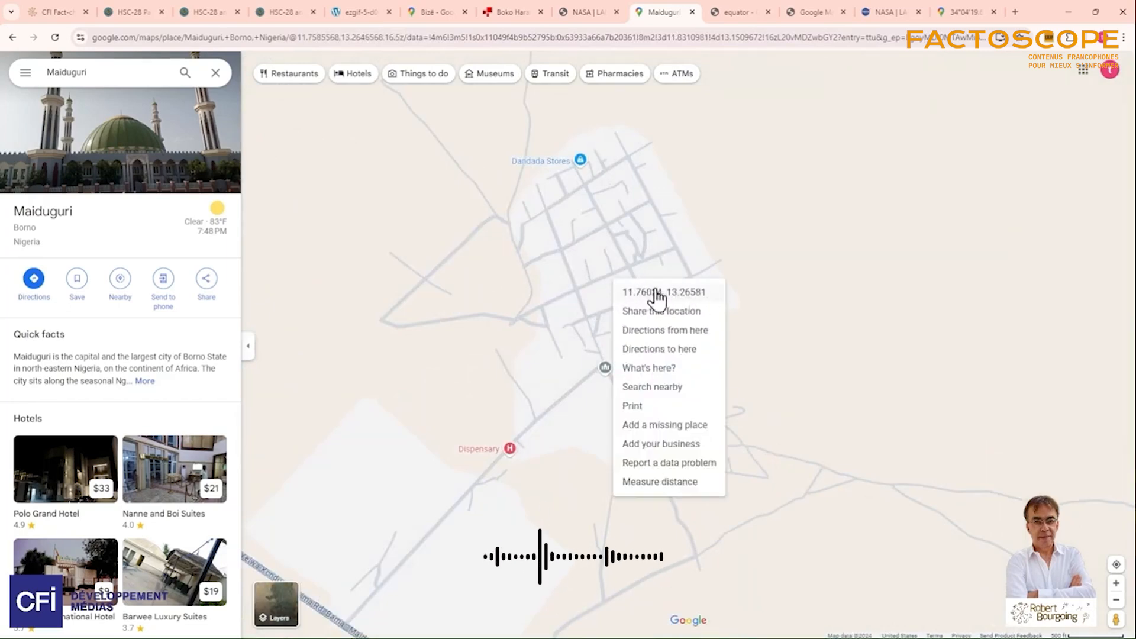
click(689, 293)
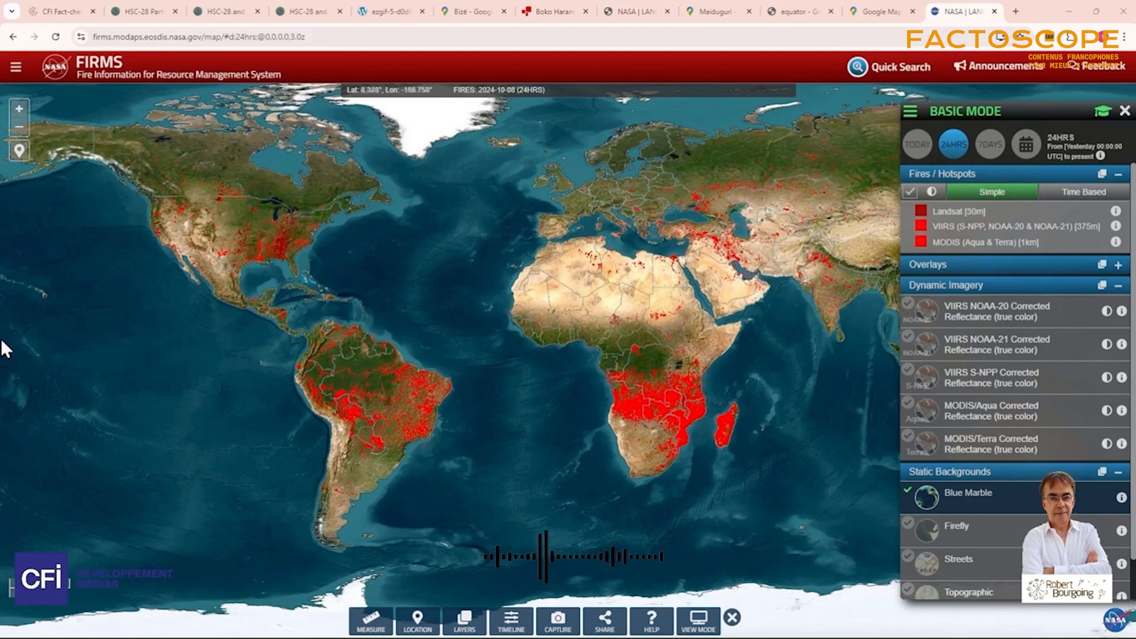
In the NASA FIRMS fire map, find the copied location 11.75955950599095, 13.26568852173318 and dismiss its location popup over the village.
click(20, 151)
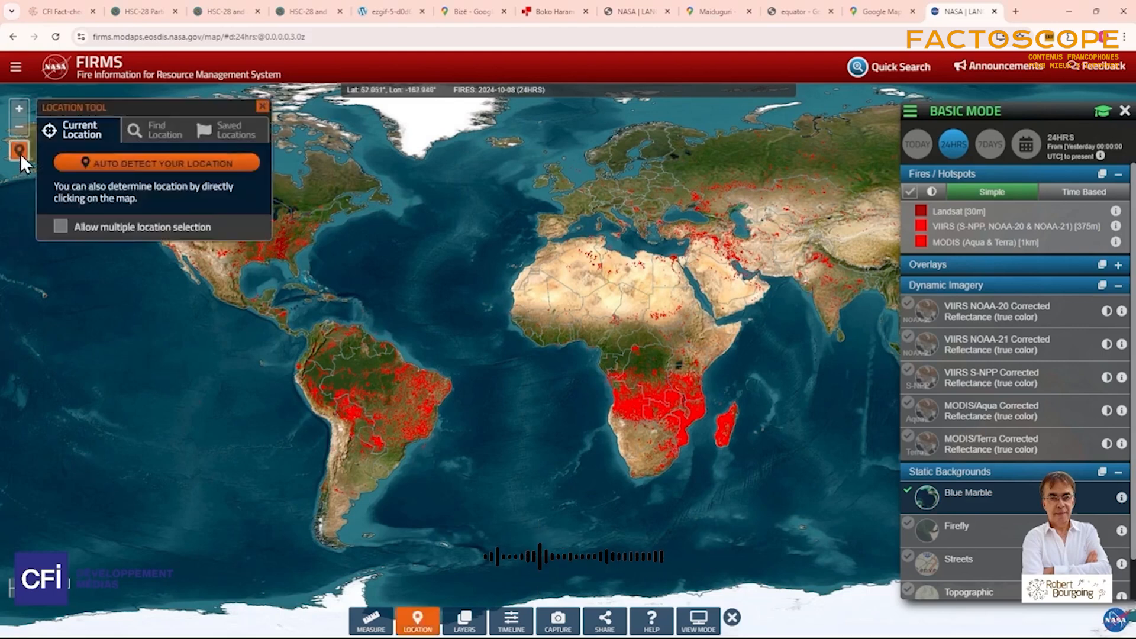
click(161, 143)
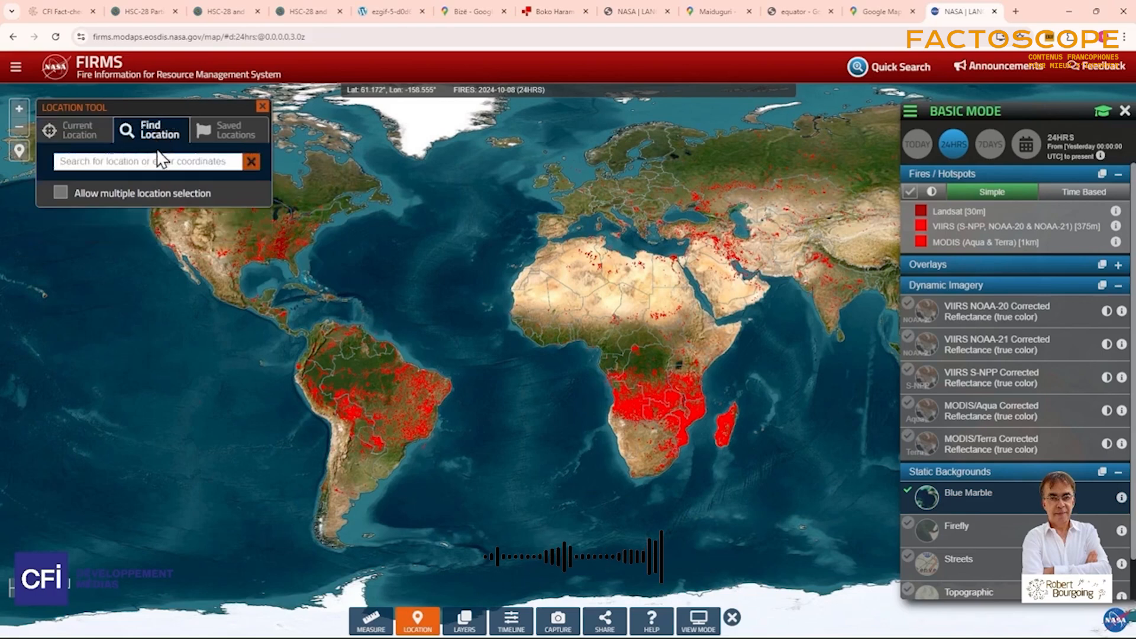
right_click(110, 161)
click(148, 279)
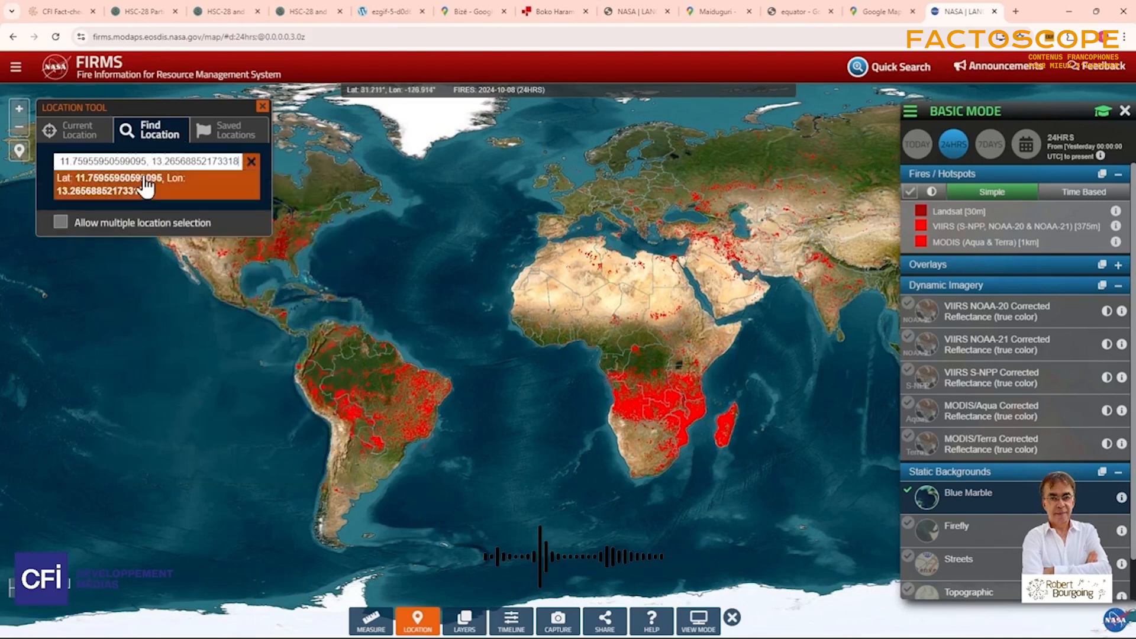
click(148, 191)
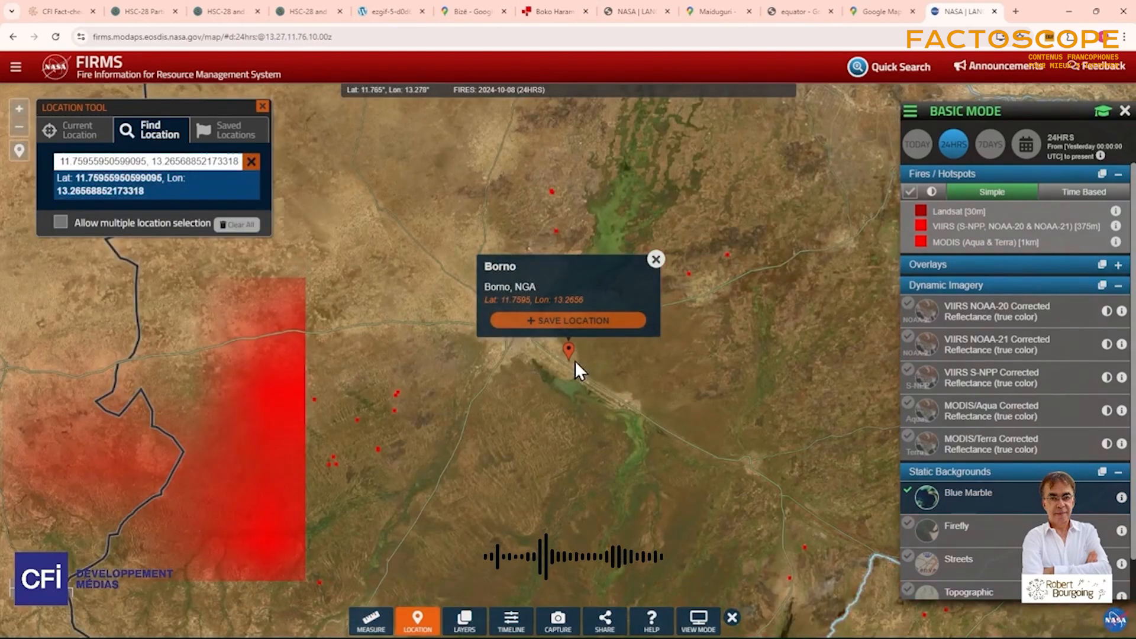
scroll(574, 361, up, 2)
scroll(572, 366, up, 6)
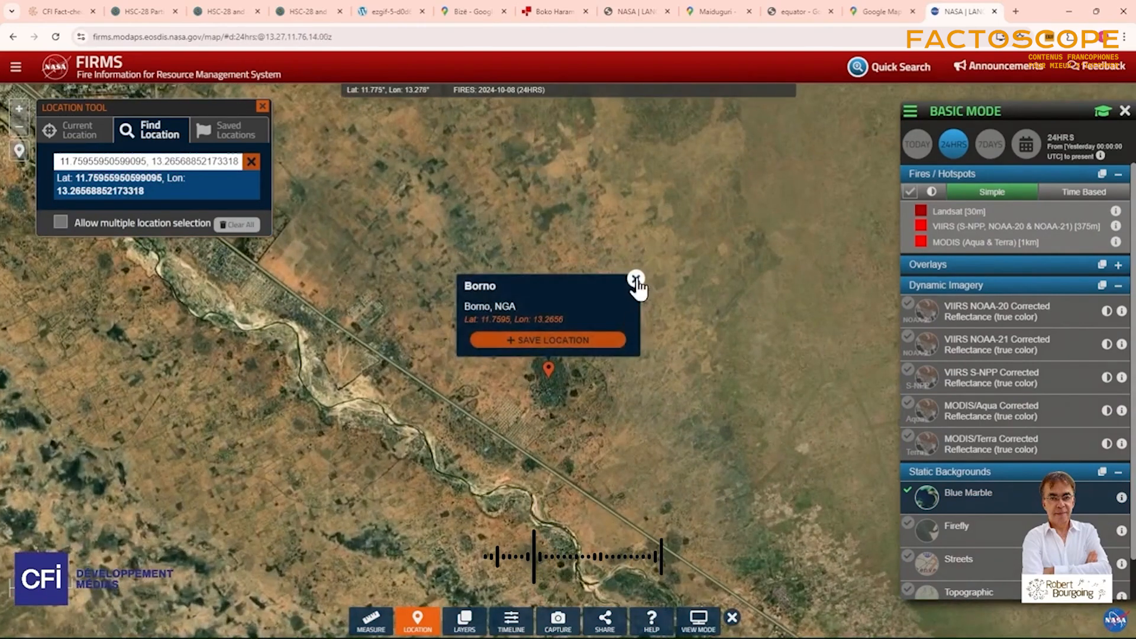
click(637, 280)
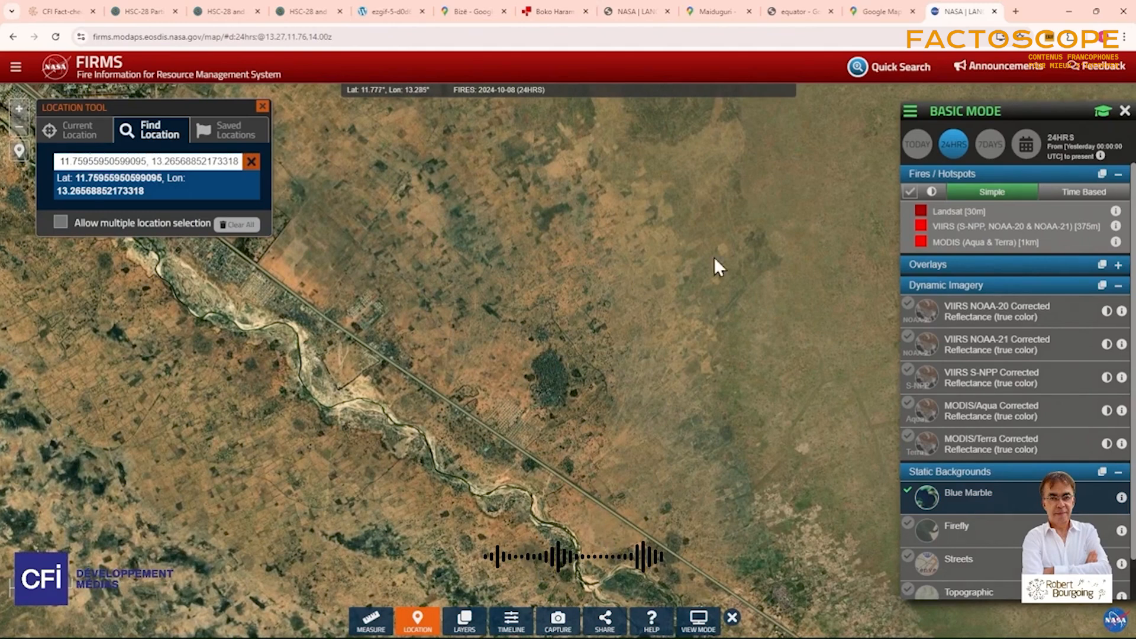
Set the fire map's date to January 26, 2016.
click(1026, 145)
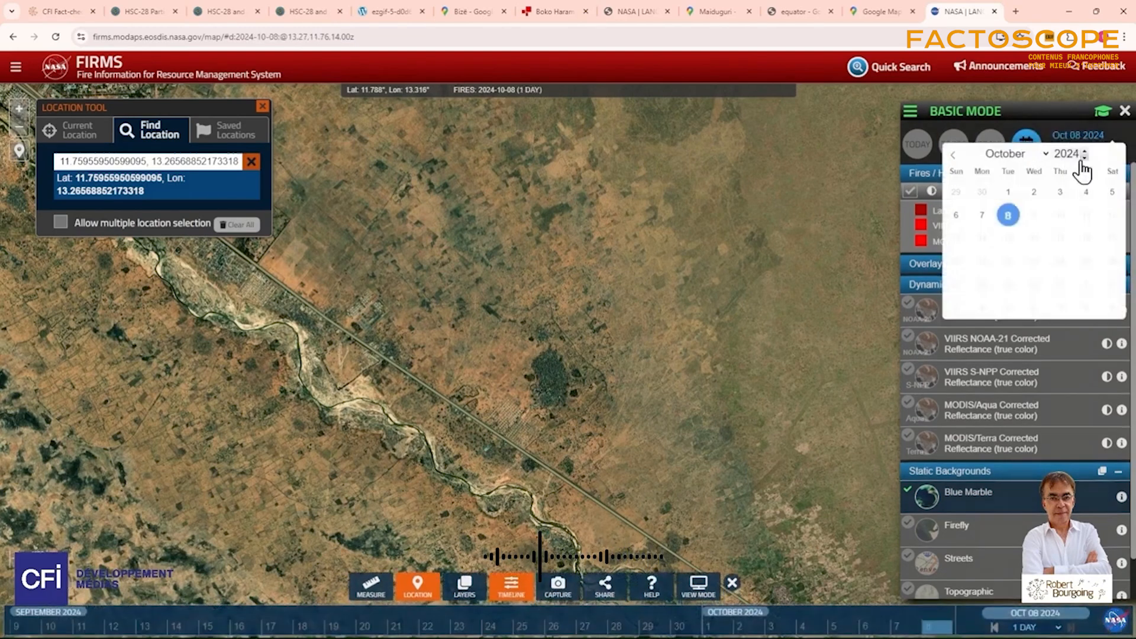
click(1085, 158)
click(1084, 158)
click(1085, 158)
click(1085, 158)
click(1084, 158)
click(1085, 158)
click(1085, 158)
click(1085, 158)
click(1045, 156)
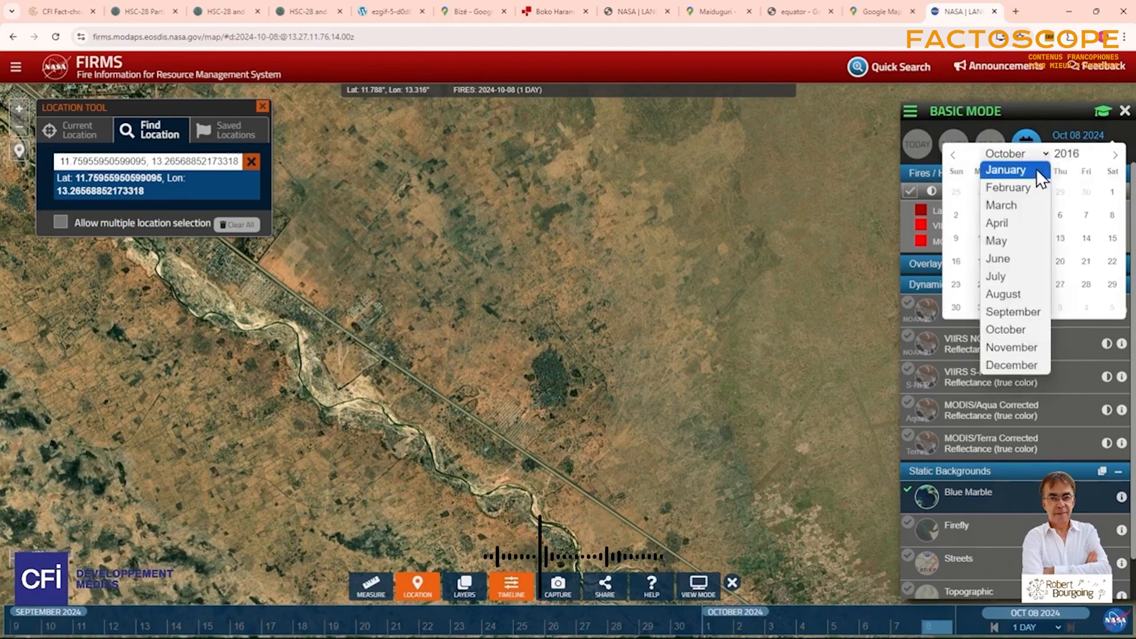
click(1035, 170)
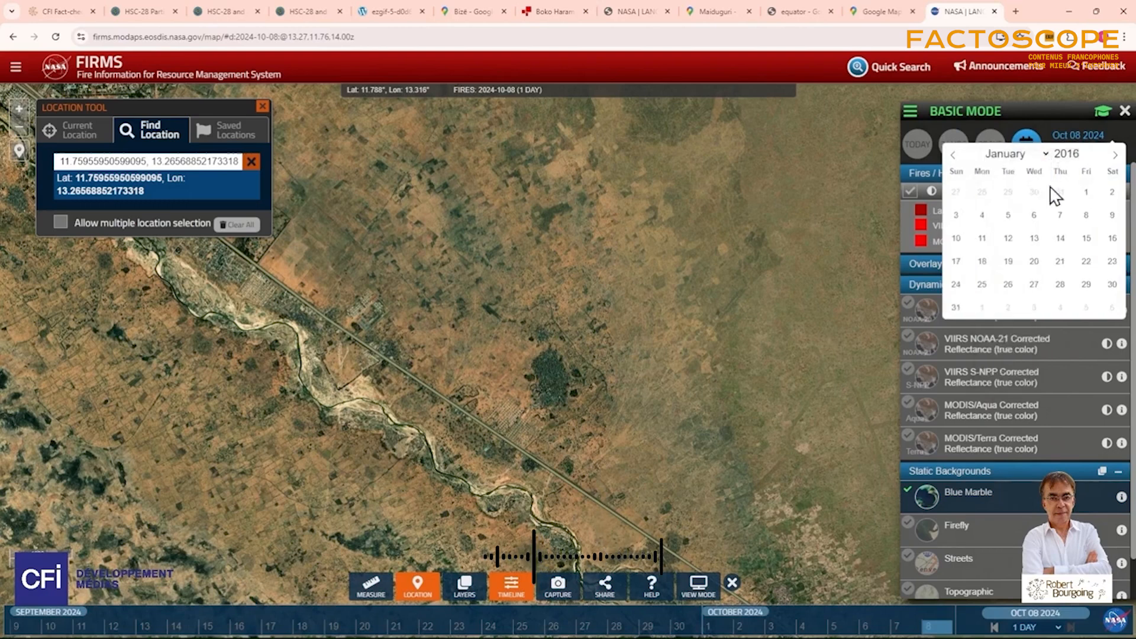
click(1009, 287)
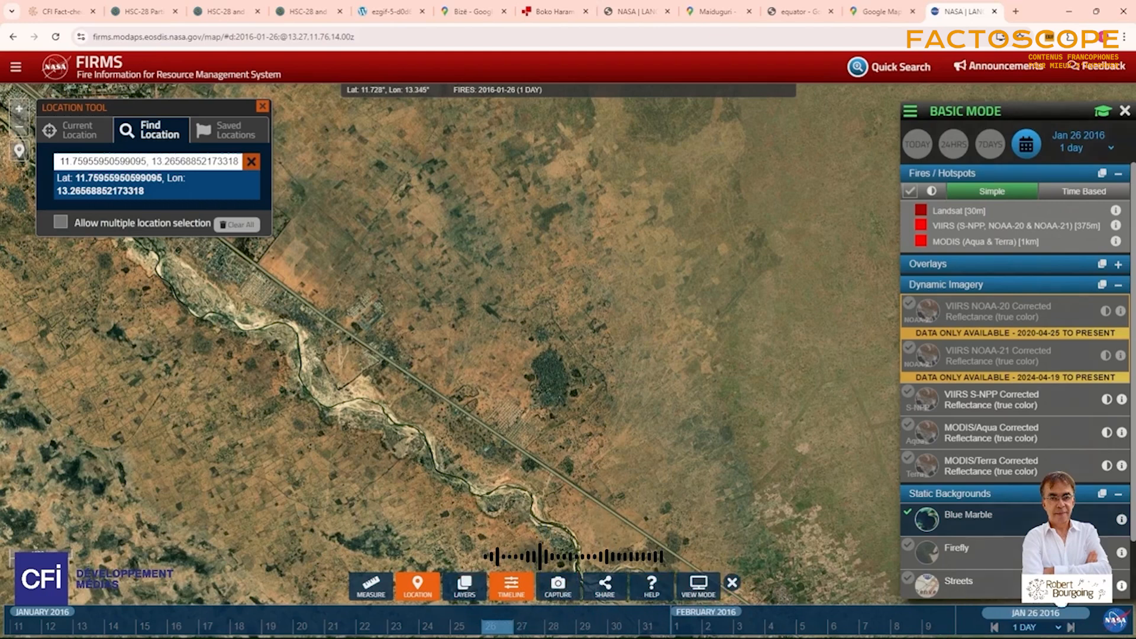
Advance the fire map one day at a time to January 31, 2016, checking Dalori for fire hotspots.
click(1072, 628)
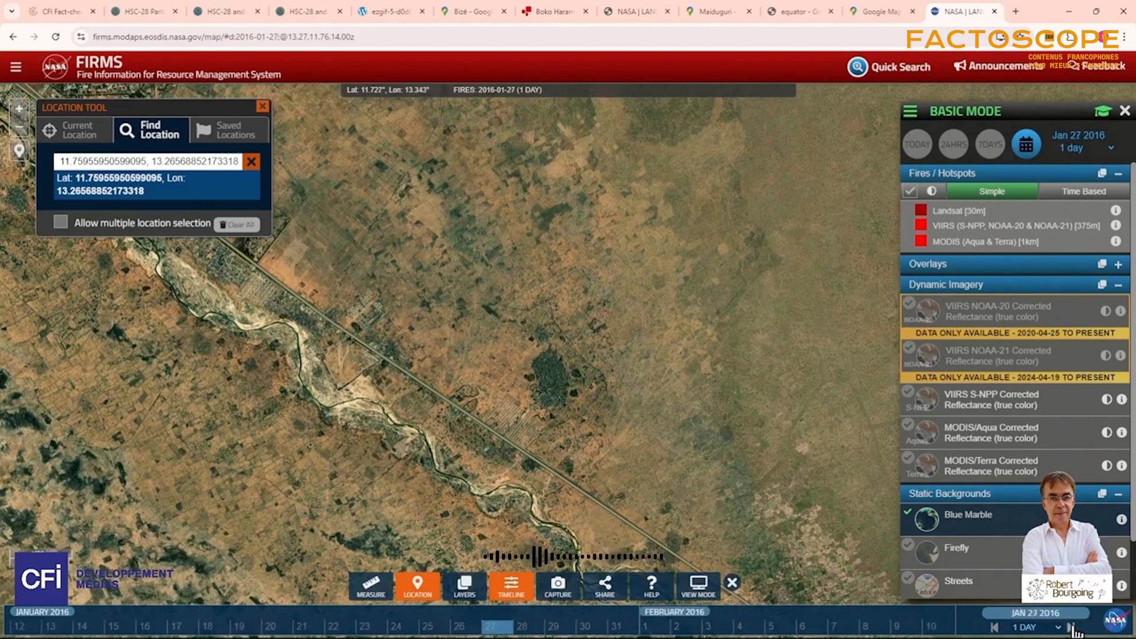
click(1072, 628)
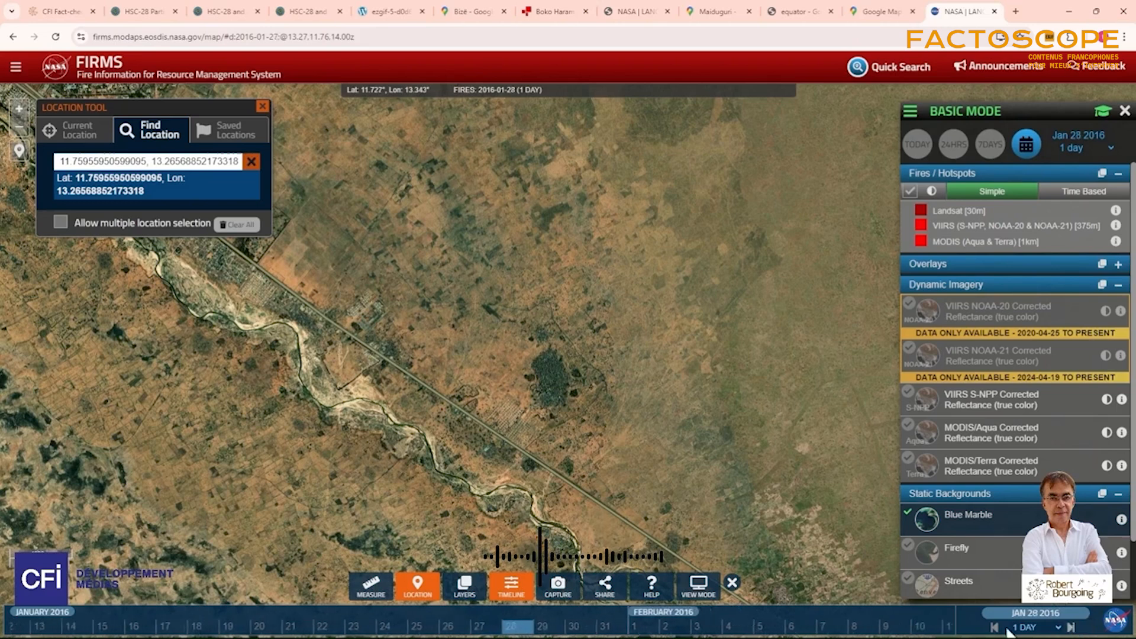
click(1073, 629)
click(1073, 629)
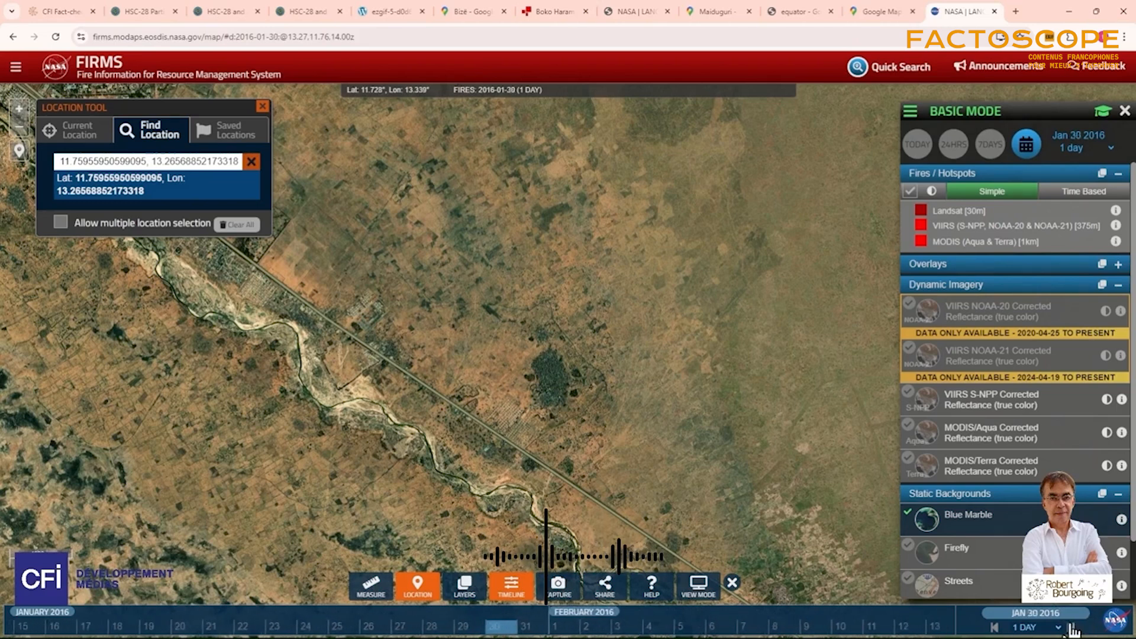
click(1073, 628)
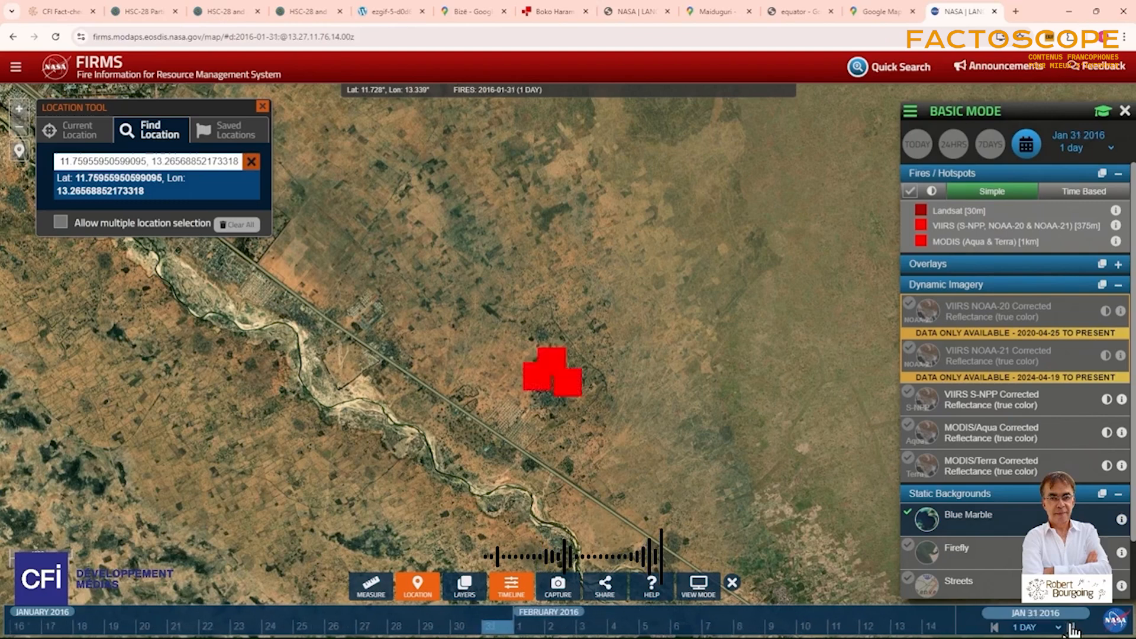